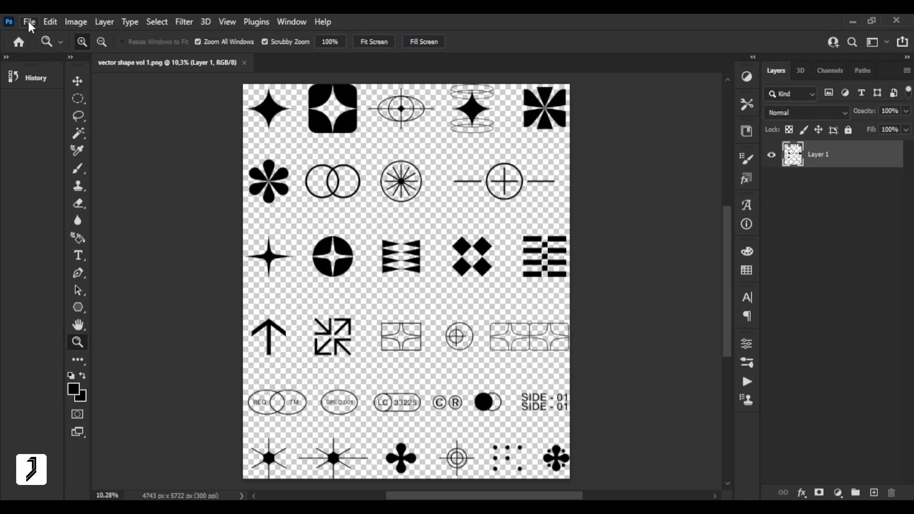
- Create a 297 × 420 mm, 300 ppi black-background document from the recent preset
click(29, 22)
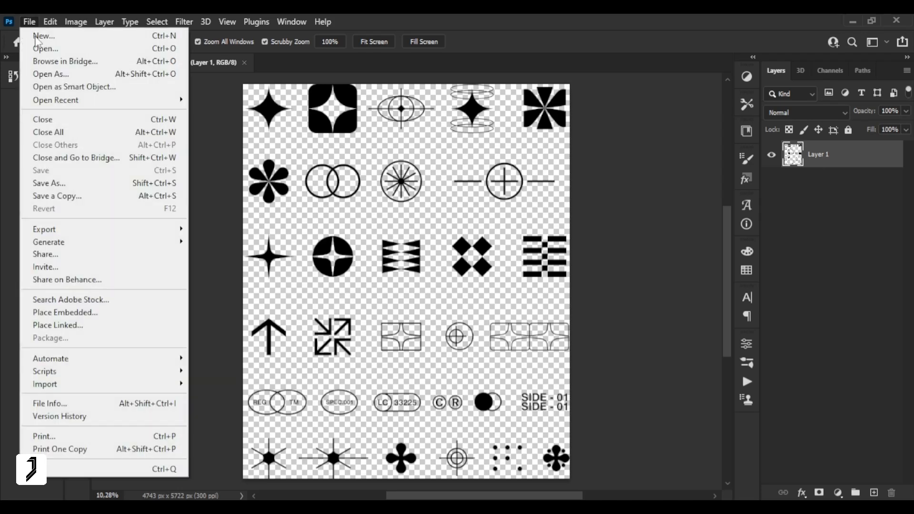
click(44, 36)
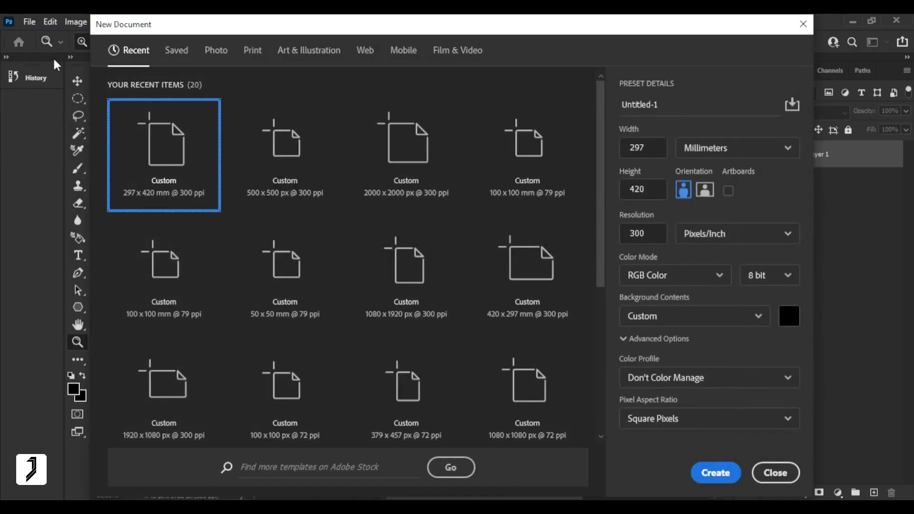
double_click(172, 158)
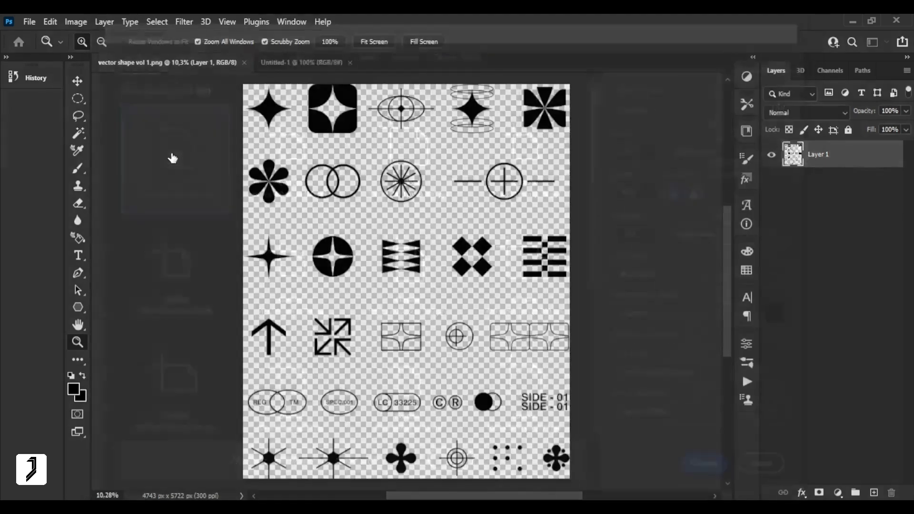
drag(396, 235, 416, 258)
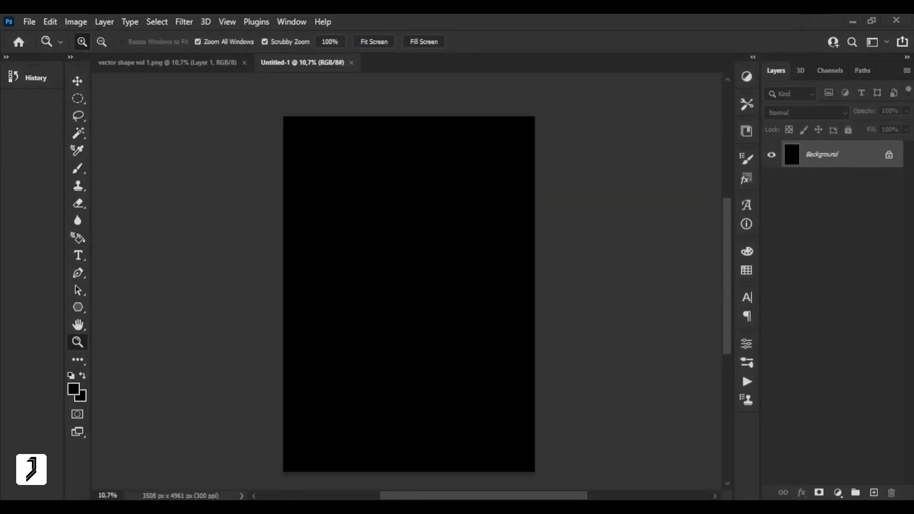
- Place the forest photo, scale it down, centre it lower, and rasterize its layer
click(336, 451)
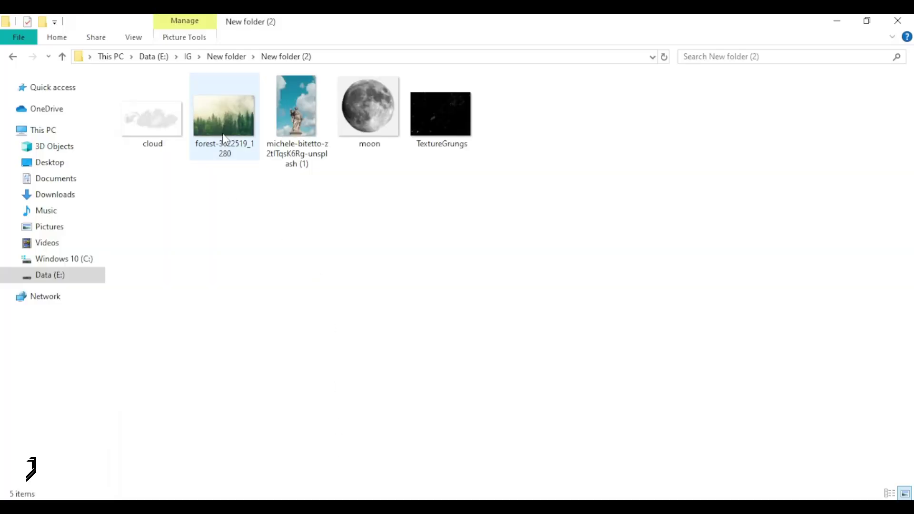
mouse_move(223, 139)
mouse_down()
mouse_move(344, 512)
mouse_move(399, 302)
mouse_up()
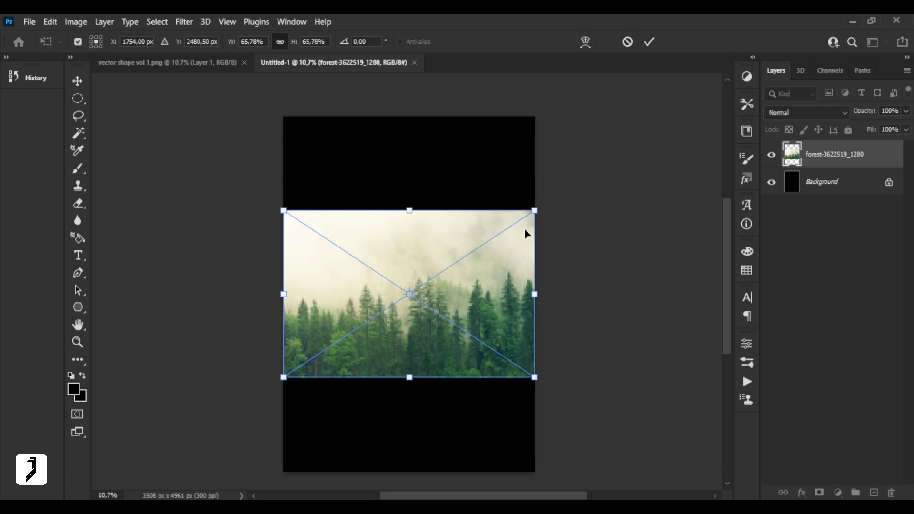
drag(534, 210, 520, 221)
drag(496, 257, 495, 296)
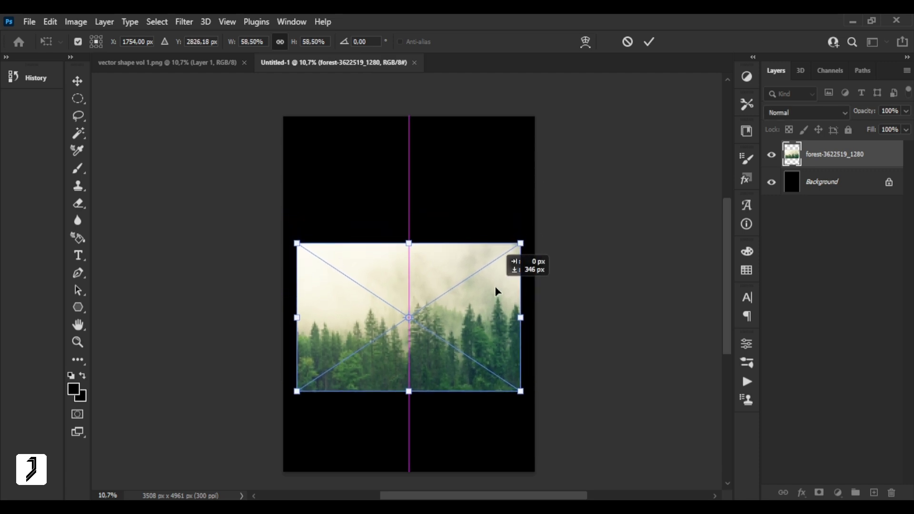
key(Return)
key(z)
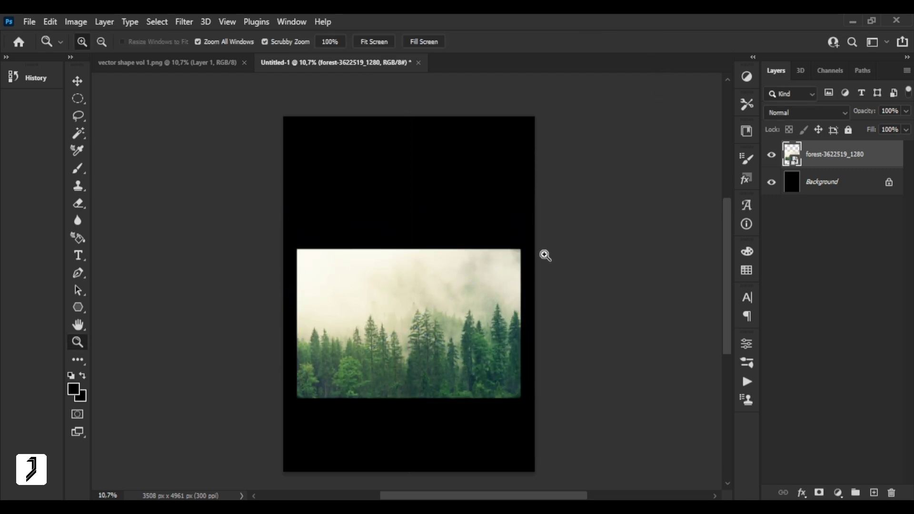
right_click(818, 157)
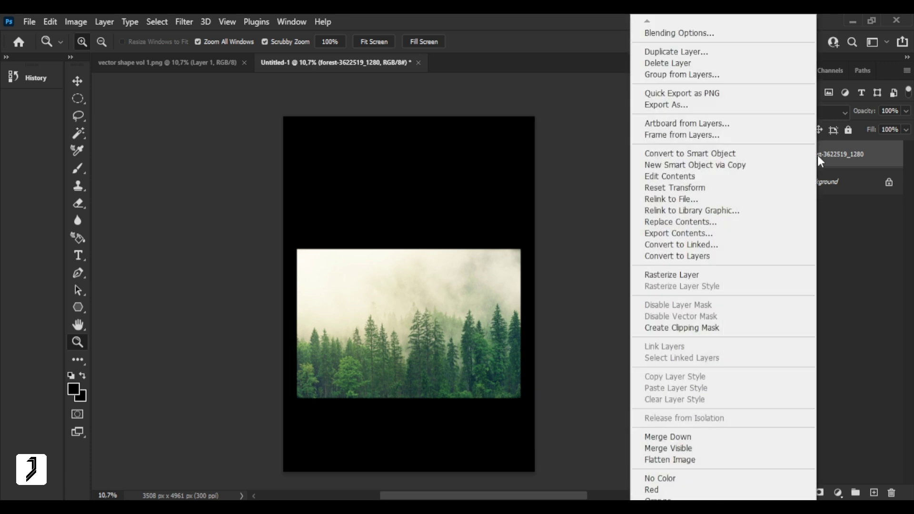
click(741, 276)
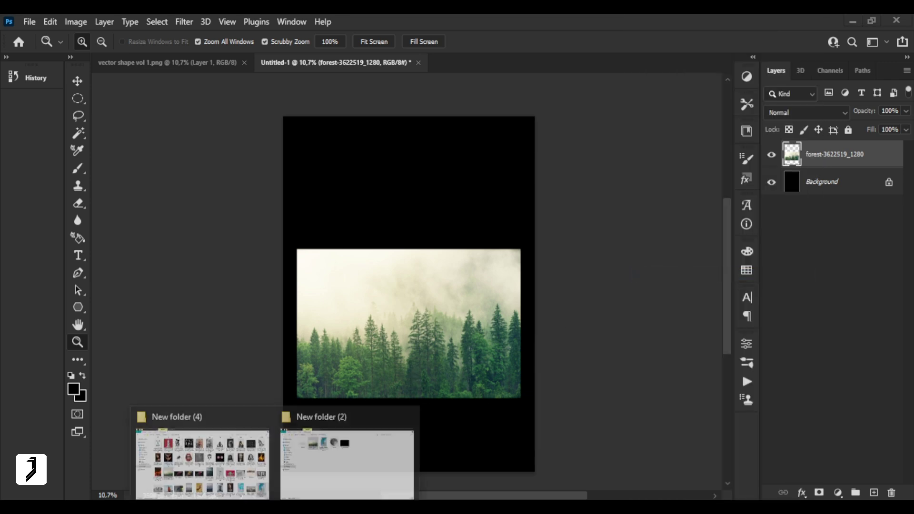
- Place the statue photo above the forest, shrink it slightly, and rasterize its layer
click(347, 454)
drag(299, 130, 391, 336)
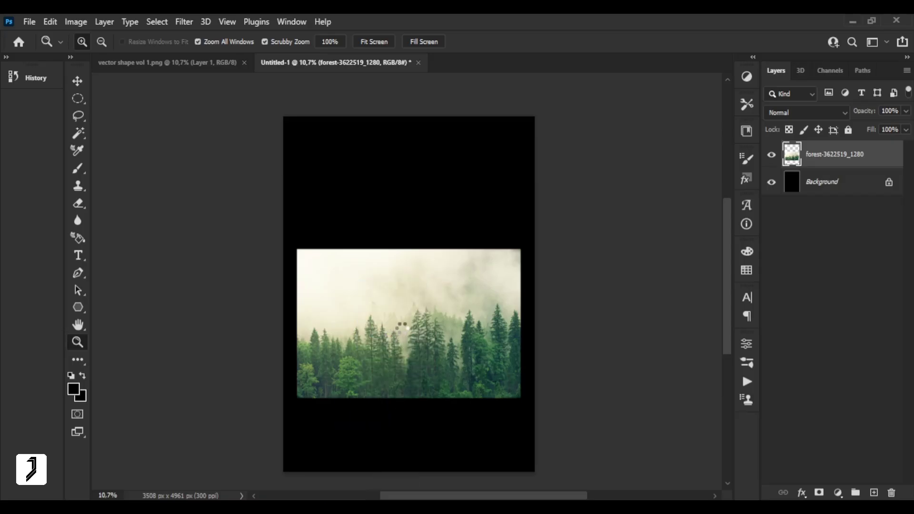
drag(519, 295, 506, 295)
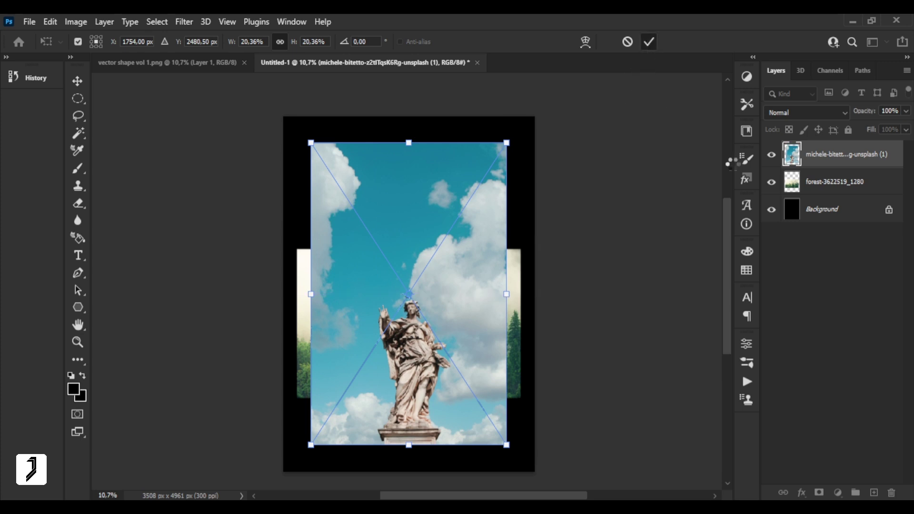
key(Return)
right_click(818, 159)
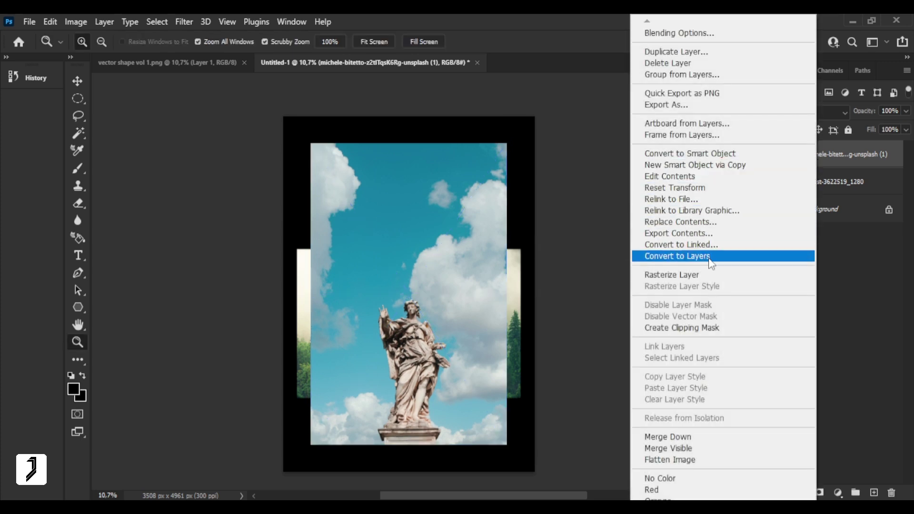
click(687, 274)
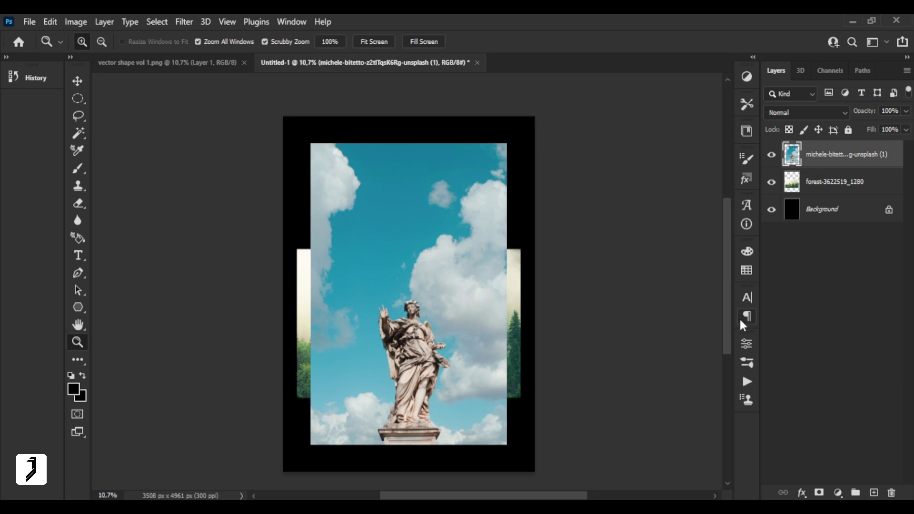
- Mask out the statue's sky with the Remove Background quick action
click(746, 343)
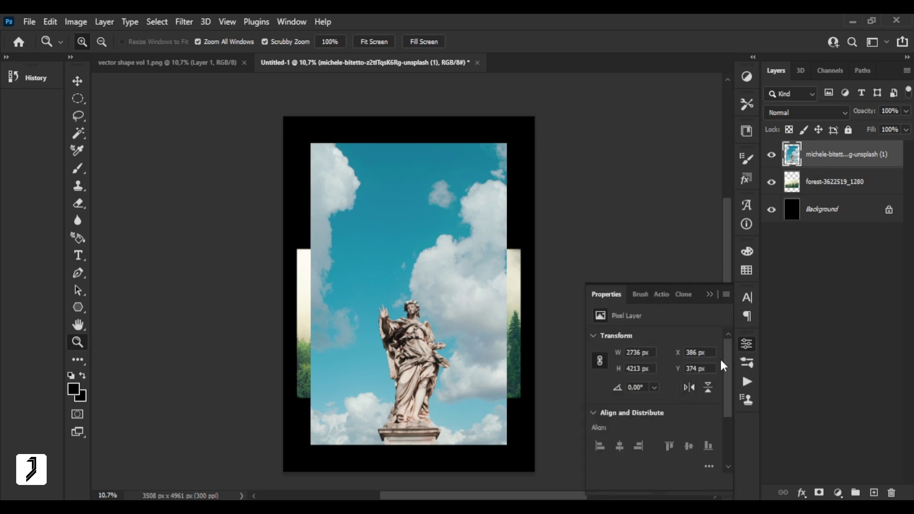
drag(727, 350, 724, 393)
click(667, 426)
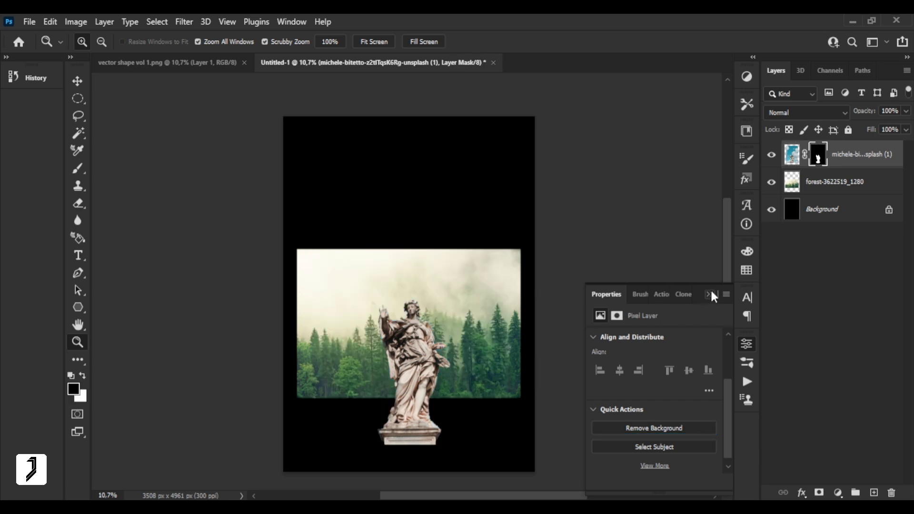
click(712, 295)
mouse_move(397, 337)
mouse_down()
mouse_move(402, 348)
mouse_move(419, 347)
mouse_up()
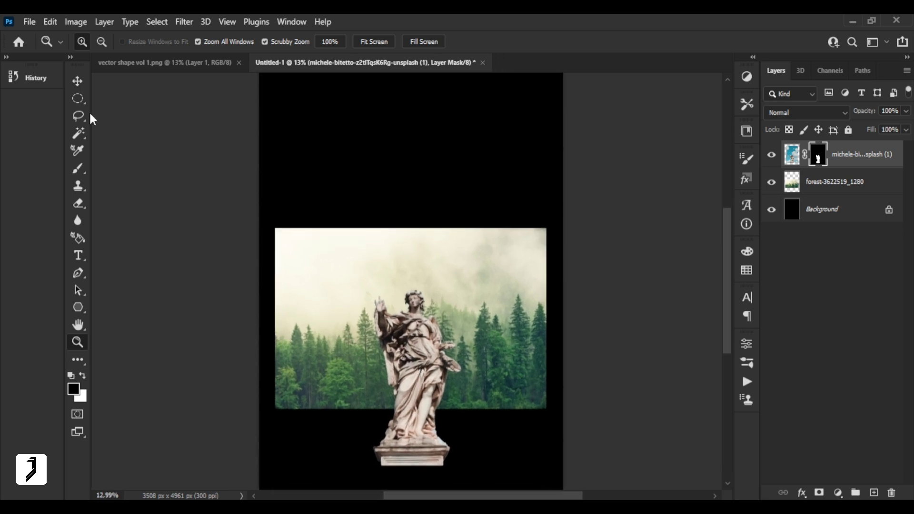
- Apply the statue's layer mask and move the statue up above the forest
click(77, 82)
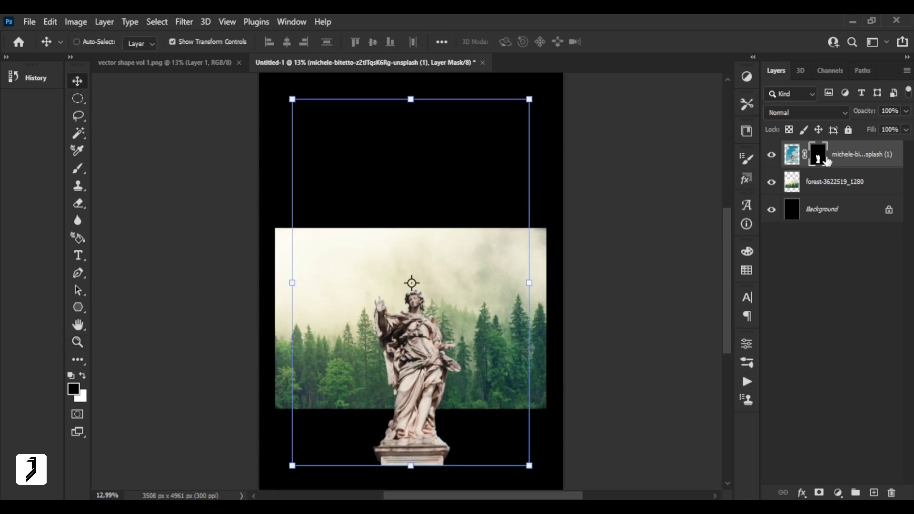
right_click(827, 162)
click(811, 193)
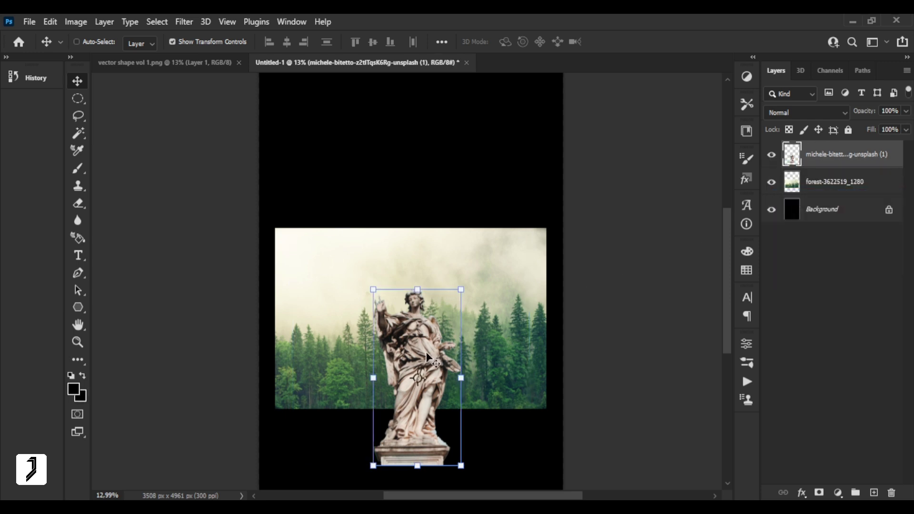
drag(426, 353, 424, 222)
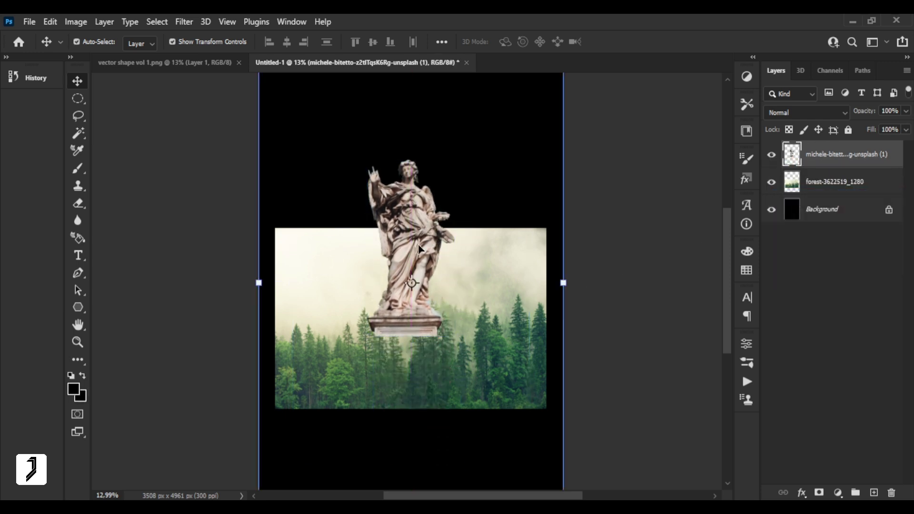
- Enlarge the statue to about 132%, centred horizontally, and commit the transform
click(429, 327)
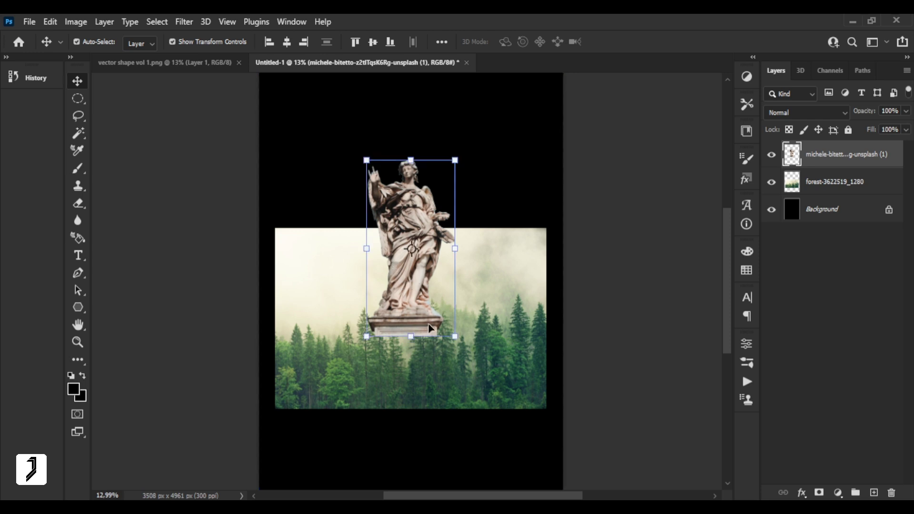
drag(455, 336, 472, 363)
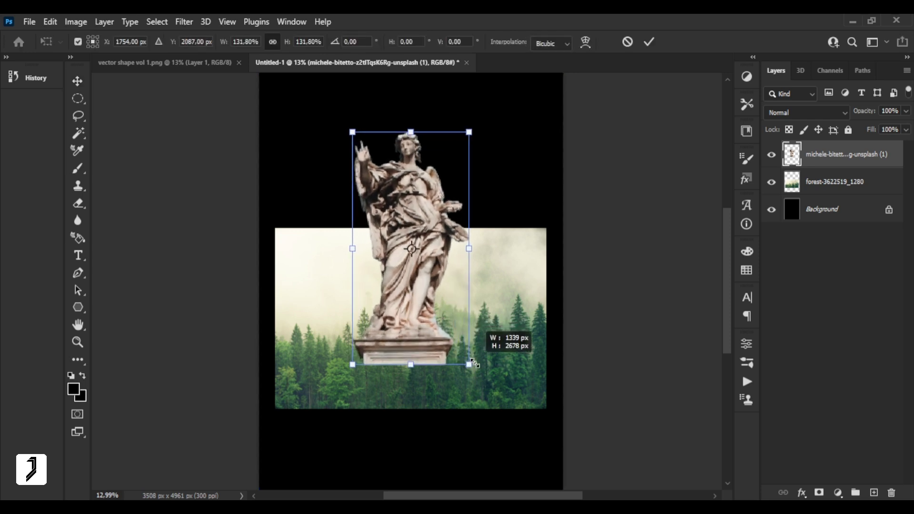
drag(443, 316, 444, 316)
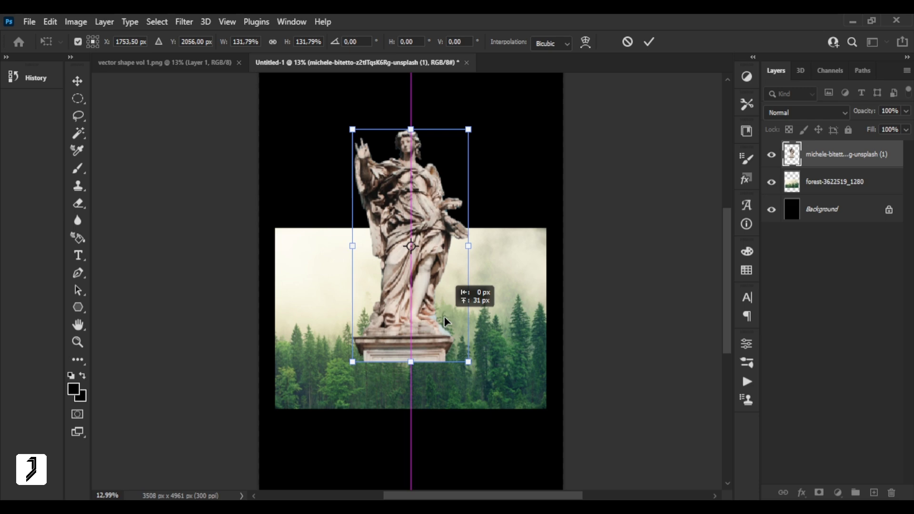
click(649, 42)
key(z)
drag(427, 282, 711, 267)
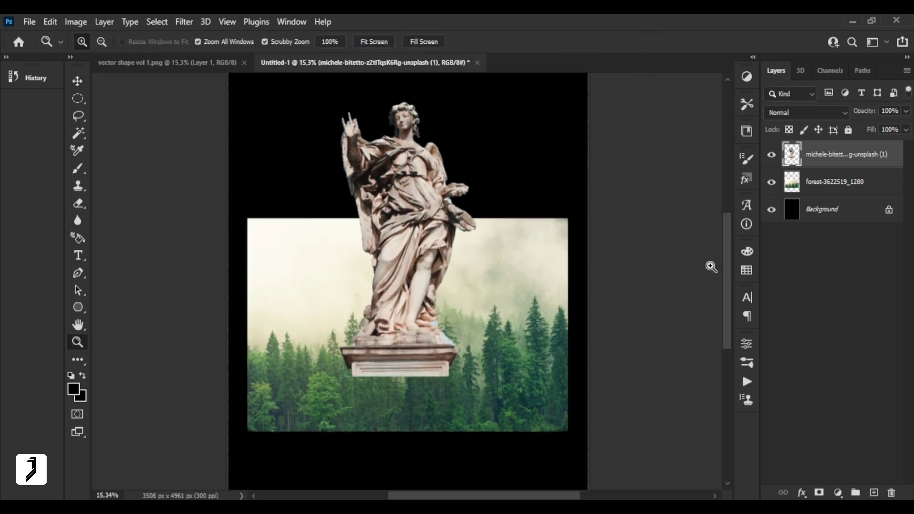
- Select and delete the foggy sky from the forest layer
click(826, 186)
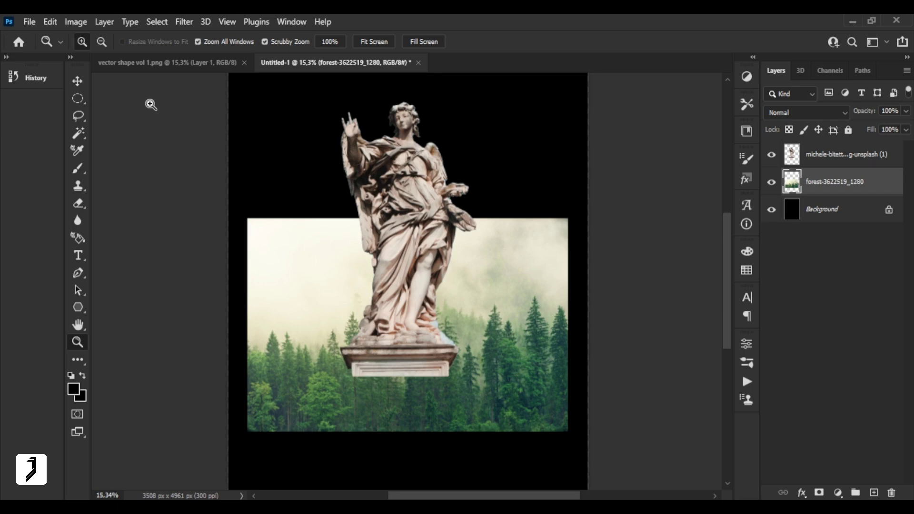
click(79, 134)
click(292, 256)
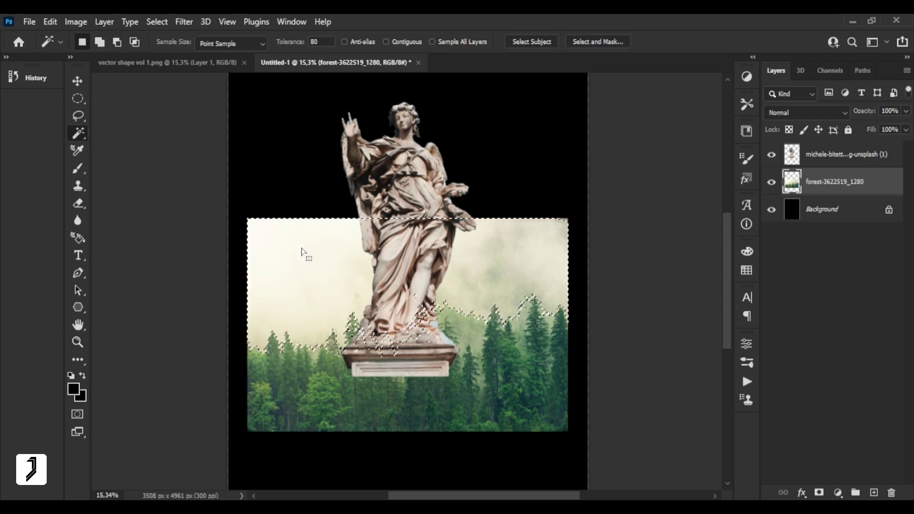
key(Delete)
key(ctrl+d)
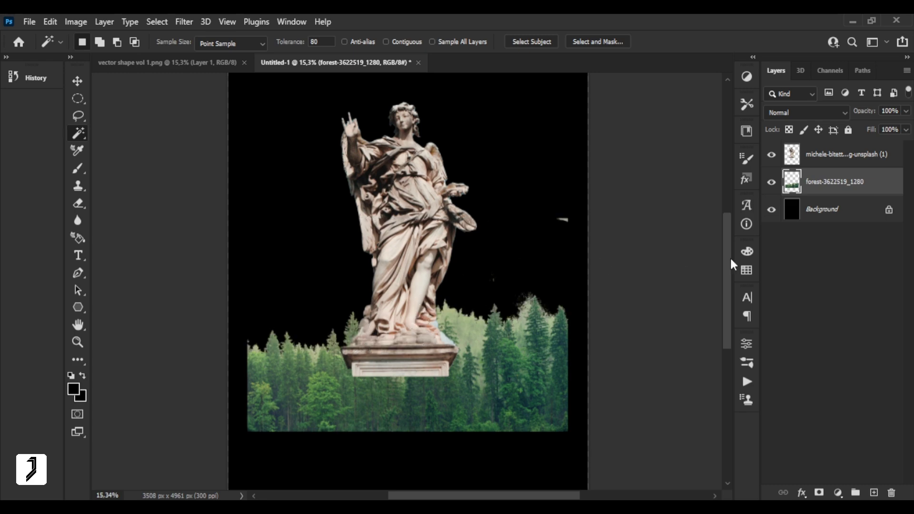
- Stack the forest above the statue so trees hide its base, and erase stray pixels
drag(831, 158, 837, 190)
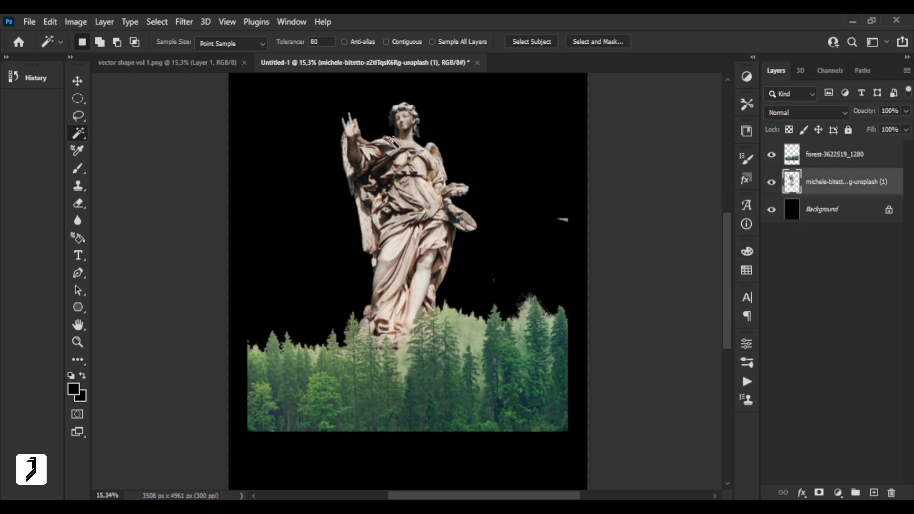
click(791, 162)
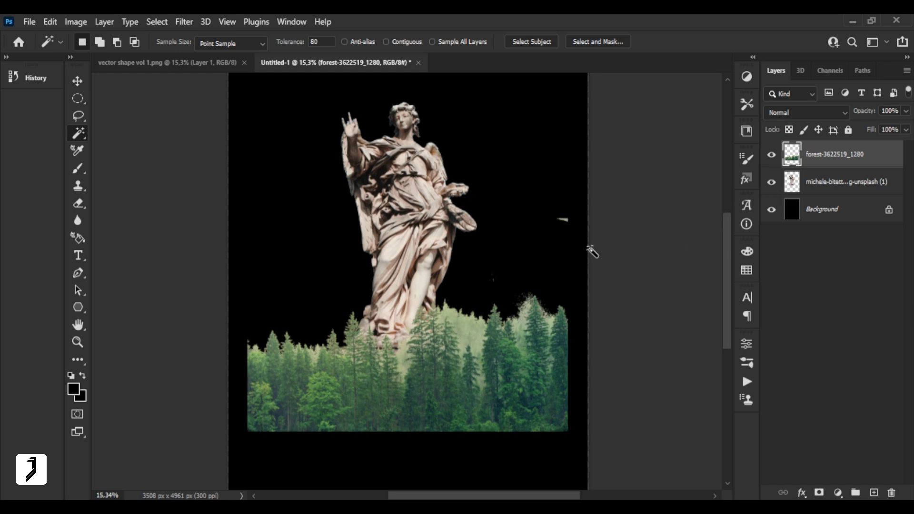
key(e)
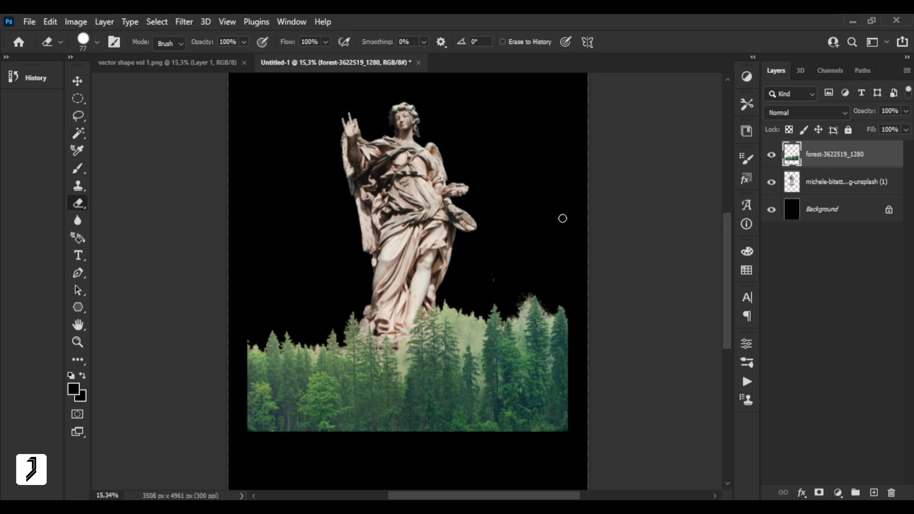
click(77, 82)
key(z)
drag(417, 262, 405, 253)
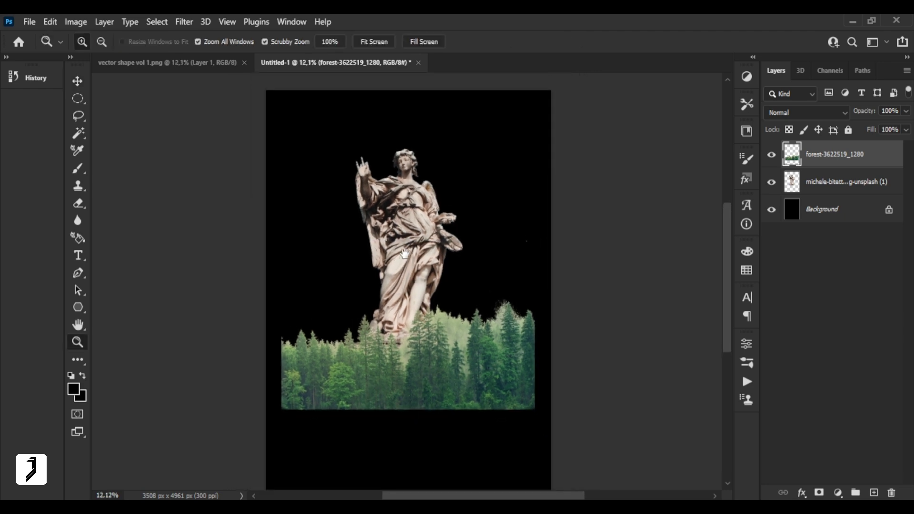
- Move the statue and forest down together, then sink the statue deeper into the trees
click(76, 83)
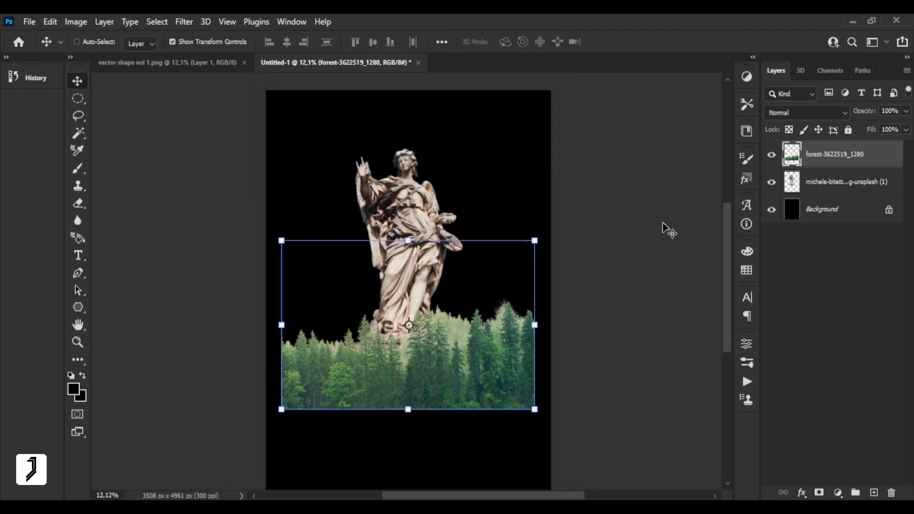
ctrl+click(844, 183)
mouse_move(440, 247)
mouse_down()
mouse_move(447, 259)
mouse_move(423, 258)
mouse_up()
click(828, 183)
click(461, 176)
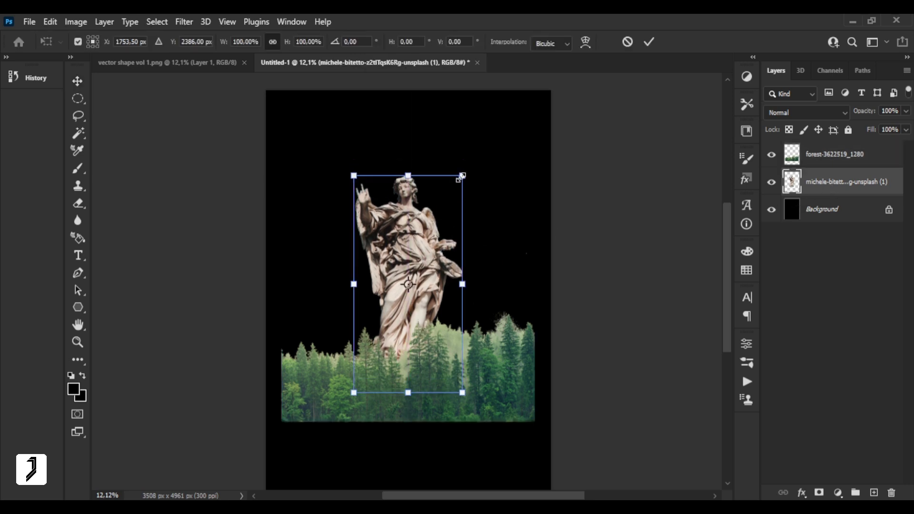
click(650, 43)
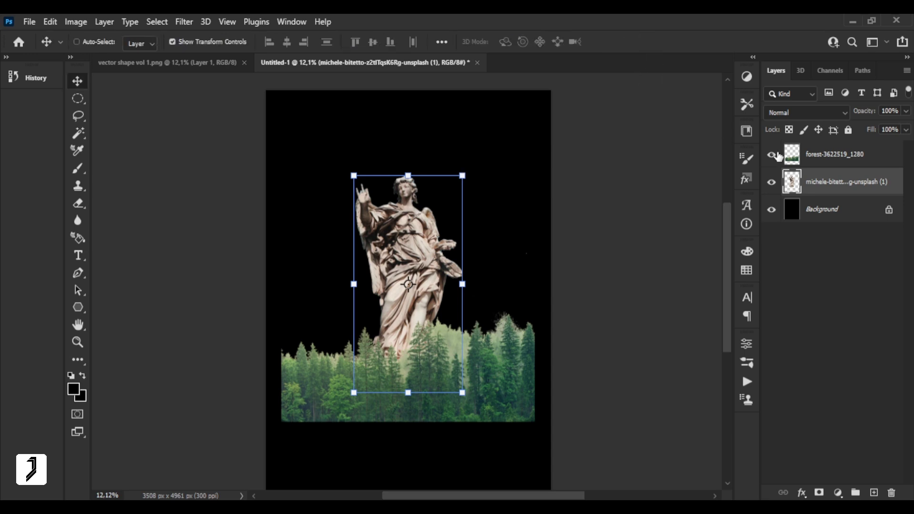
click(814, 157)
click(835, 492)
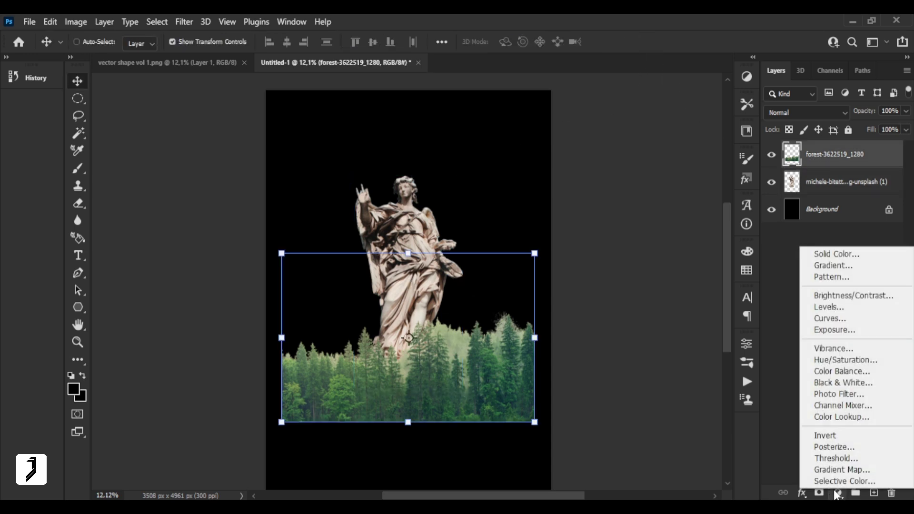
- Add a Black & White adjustment layer with darkened reds and an Auto mix
click(836, 384)
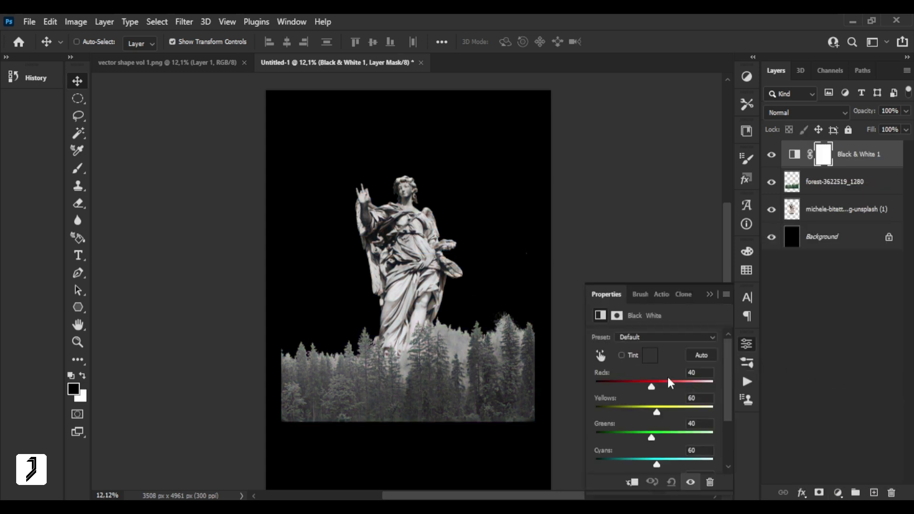
drag(652, 386, 650, 385)
click(700, 355)
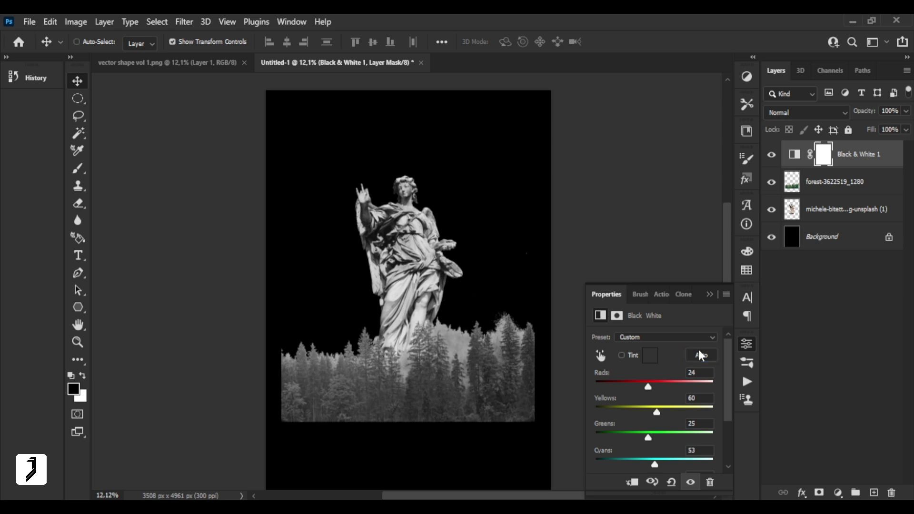
click(710, 294)
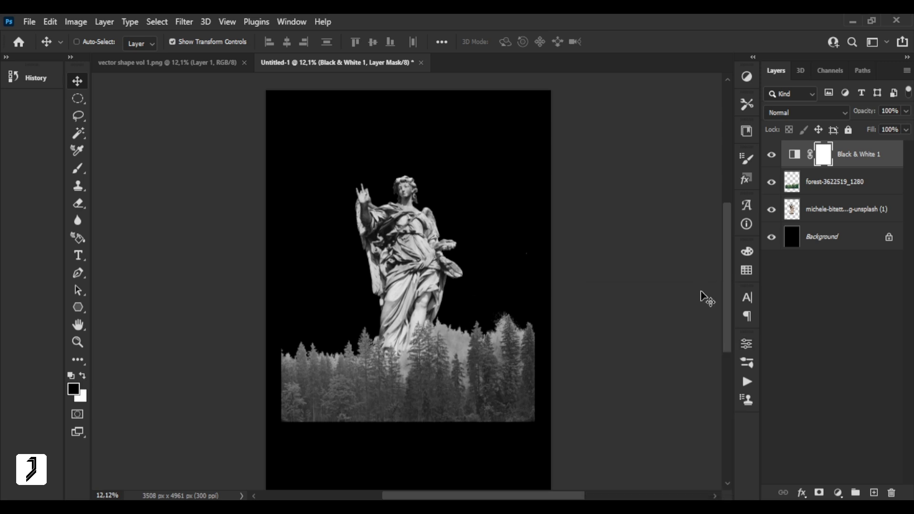
- Move the forest and statue layers lower together
click(841, 188)
shift+click(833, 209)
drag(473, 266, 468, 279)
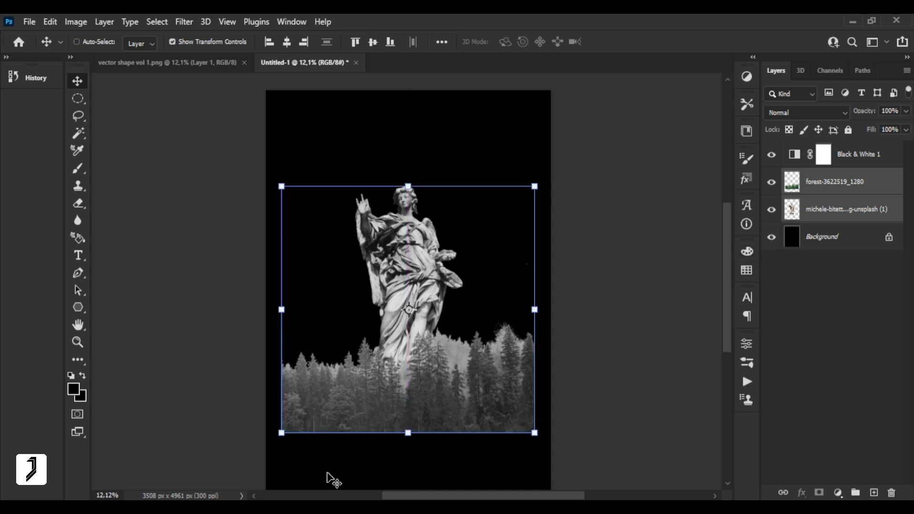
- Place the cloud image around the statue's base, beneath the forest and statue layers
click(339, 460)
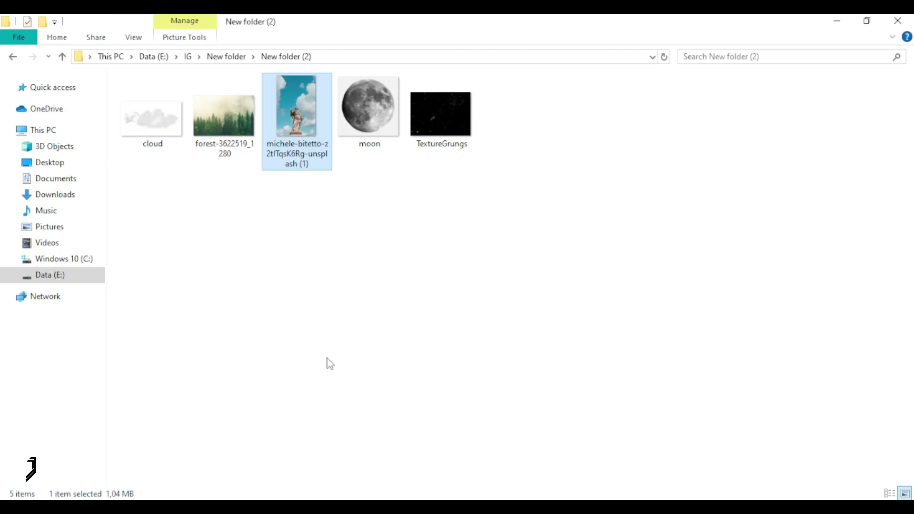
drag(160, 136, 341, 499)
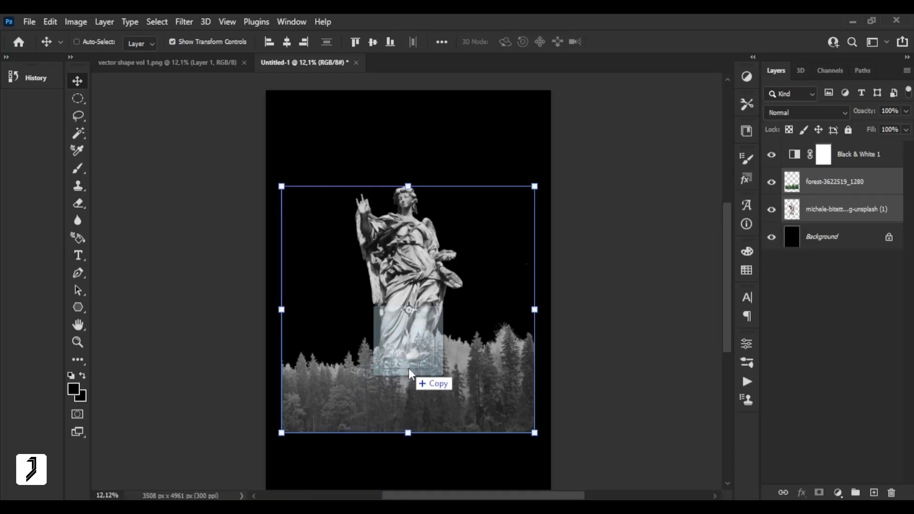
drag(341, 498, 411, 354)
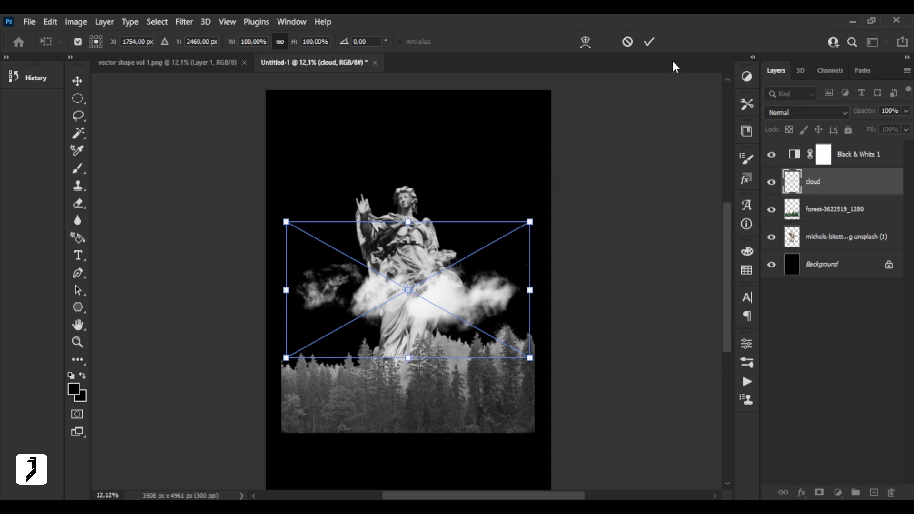
drag(469, 303, 469, 339)
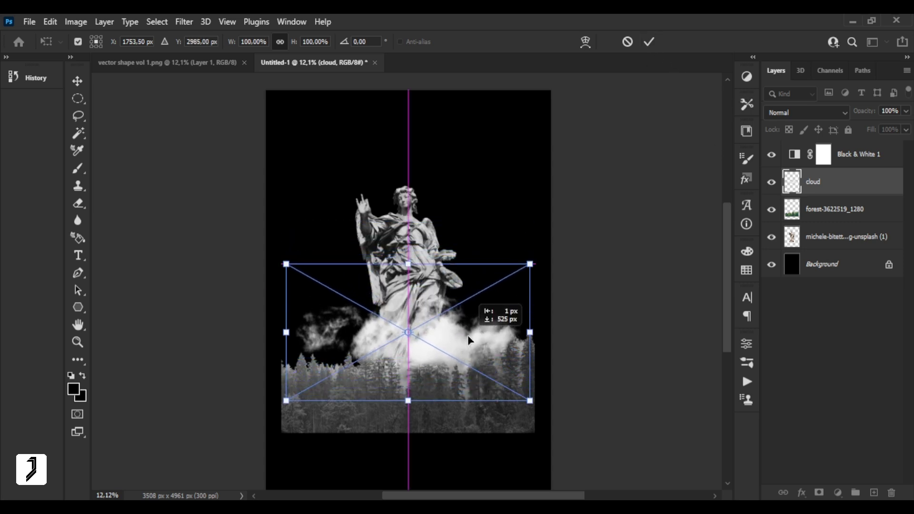
click(649, 42)
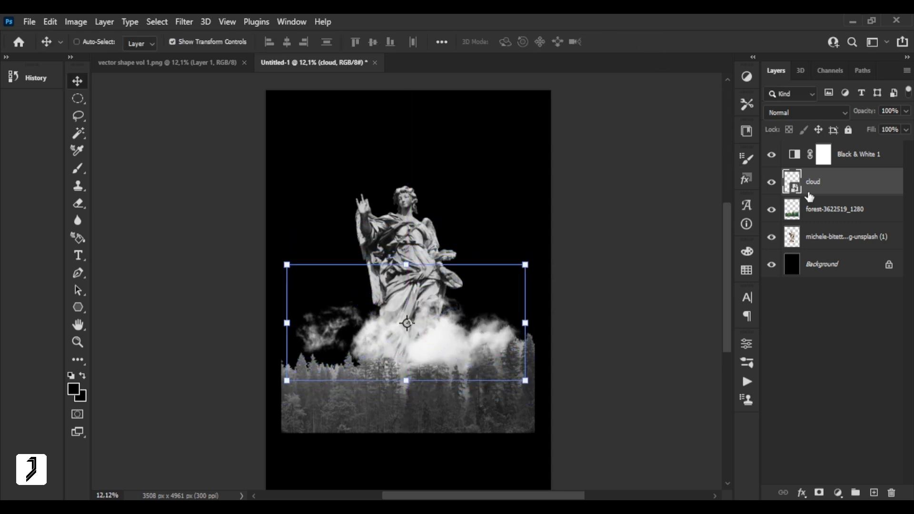
drag(824, 187, 823, 248)
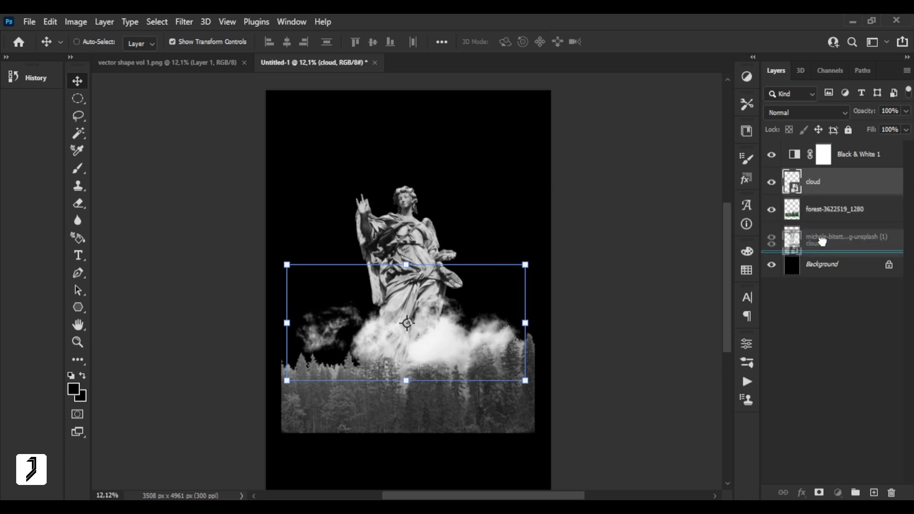
drag(363, 275, 344, 291)
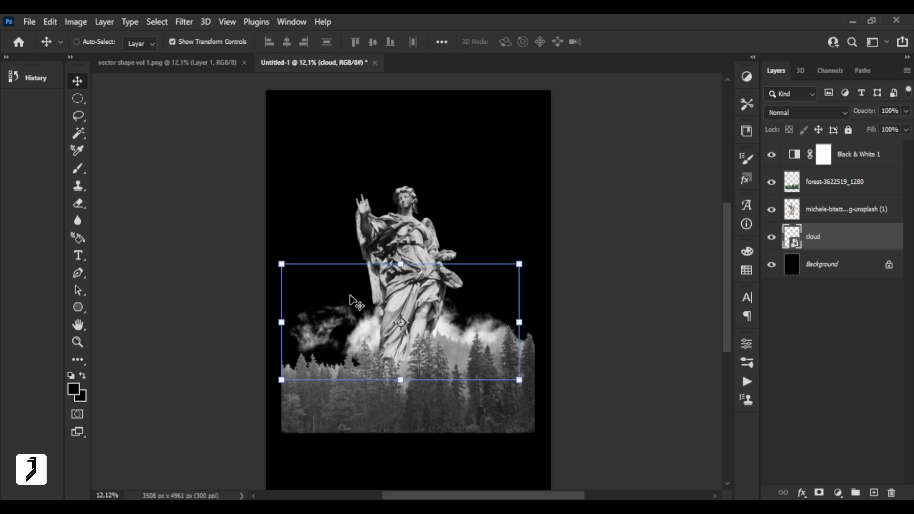
- Scale the clouds to about 102.69% and fit the poster on screen
click(519, 322)
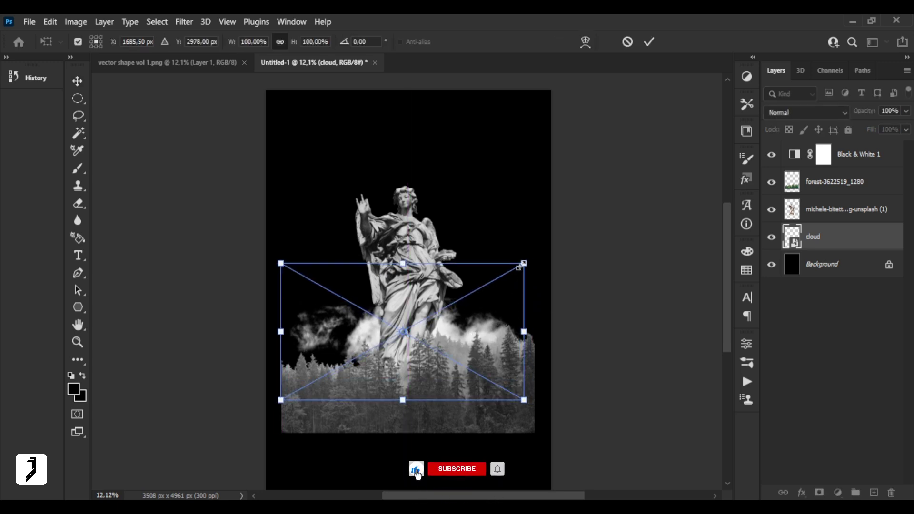
drag(523, 263, 530, 258)
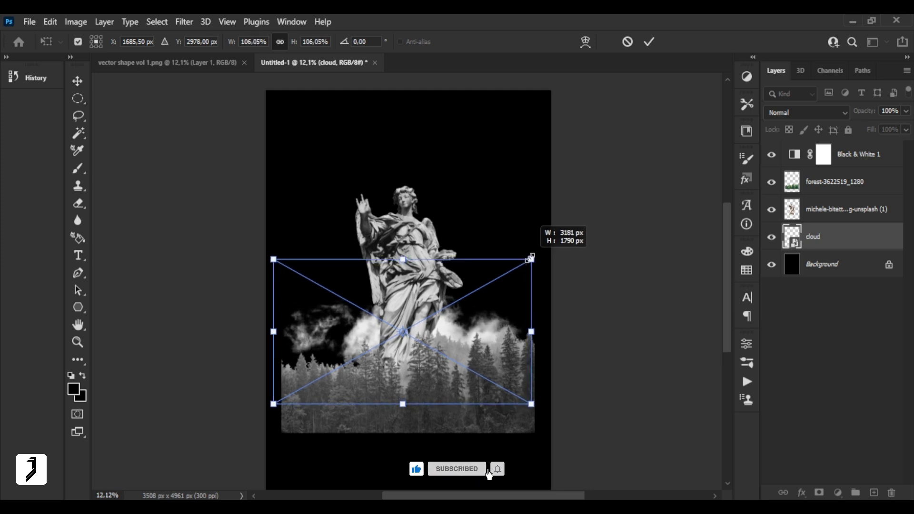
drag(273, 403, 282, 400)
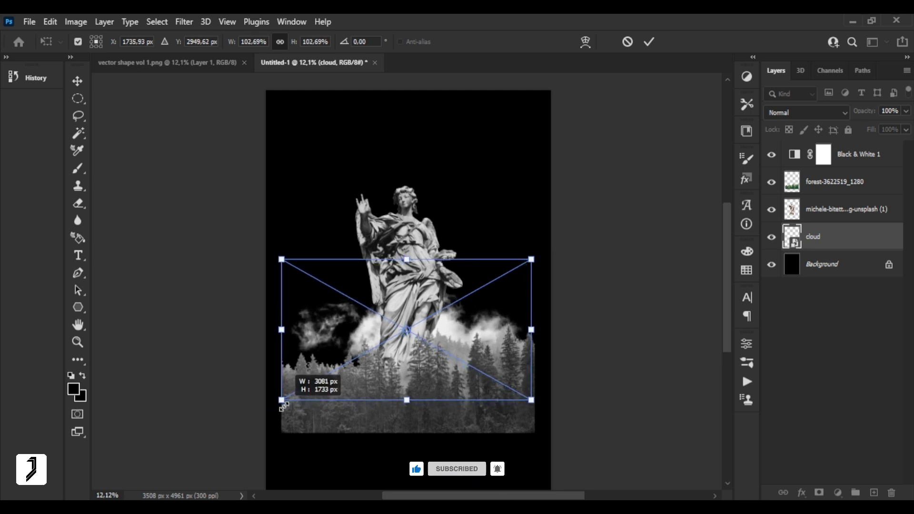
click(649, 42)
key(z)
drag(405, 246, 414, 260)
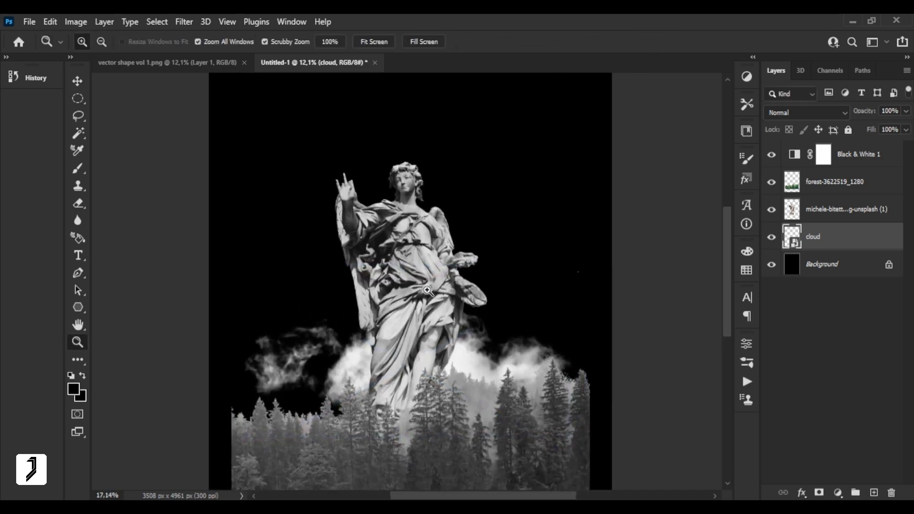
right_click(417, 267)
click(443, 277)
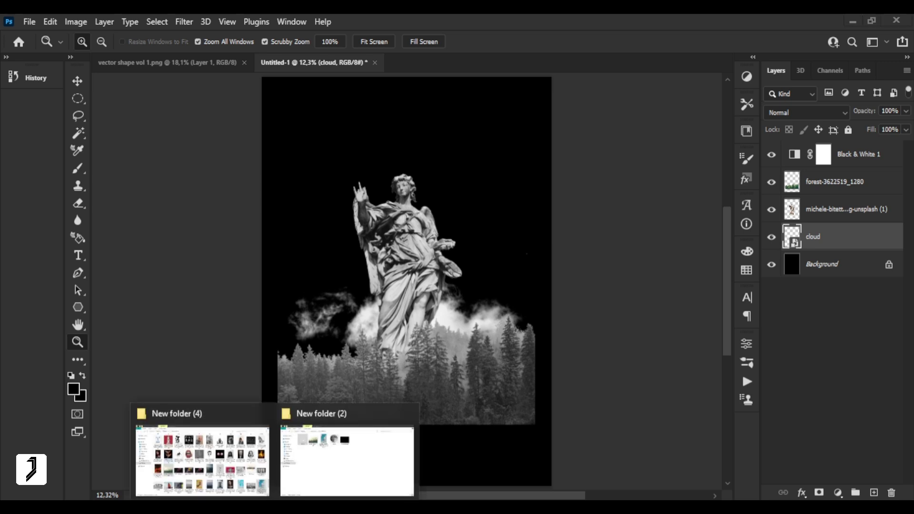
- Place the moon image at about three-quarter size, centred high behind the statue
click(316, 466)
drag(372, 118, 341, 497)
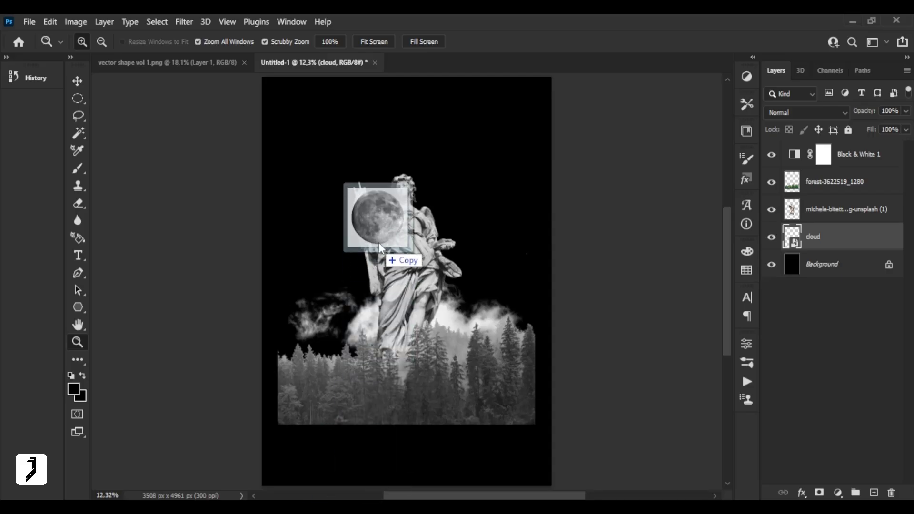
drag(382, 352, 384, 257)
drag(554, 138, 526, 163)
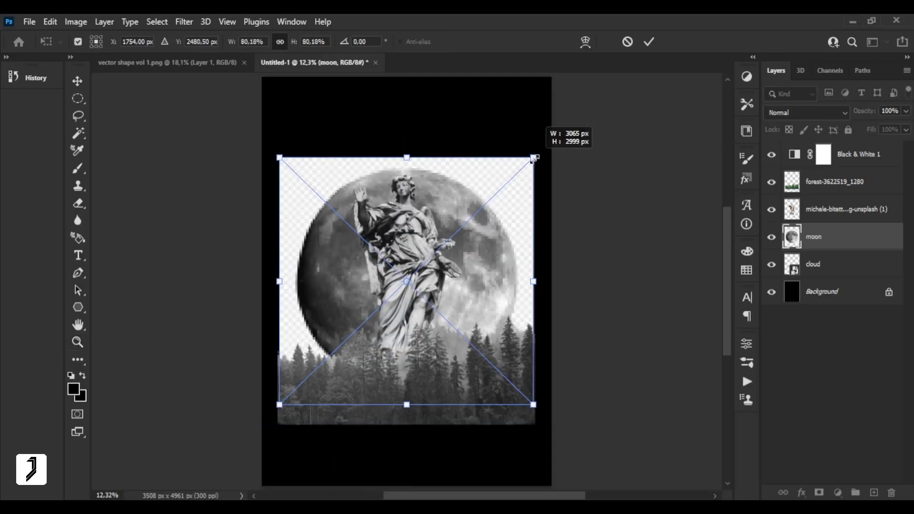
drag(492, 214, 492, 166)
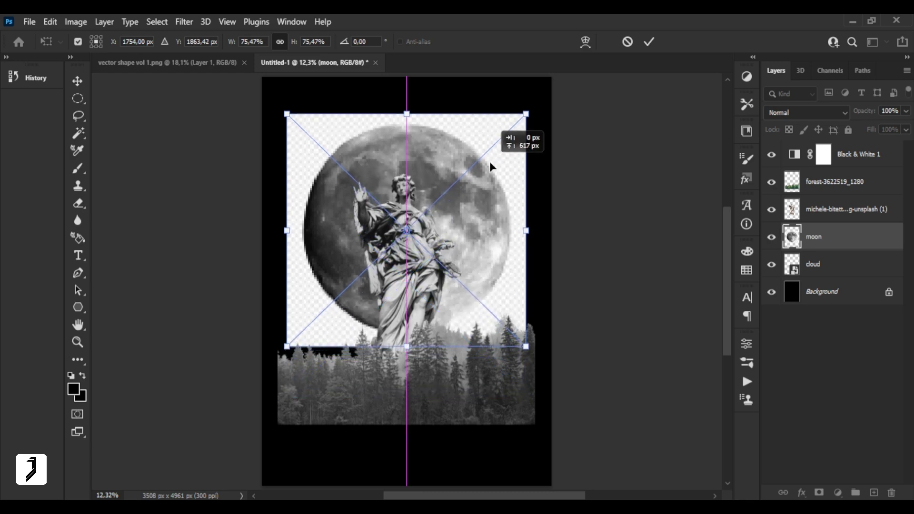
click(648, 42)
key(z)
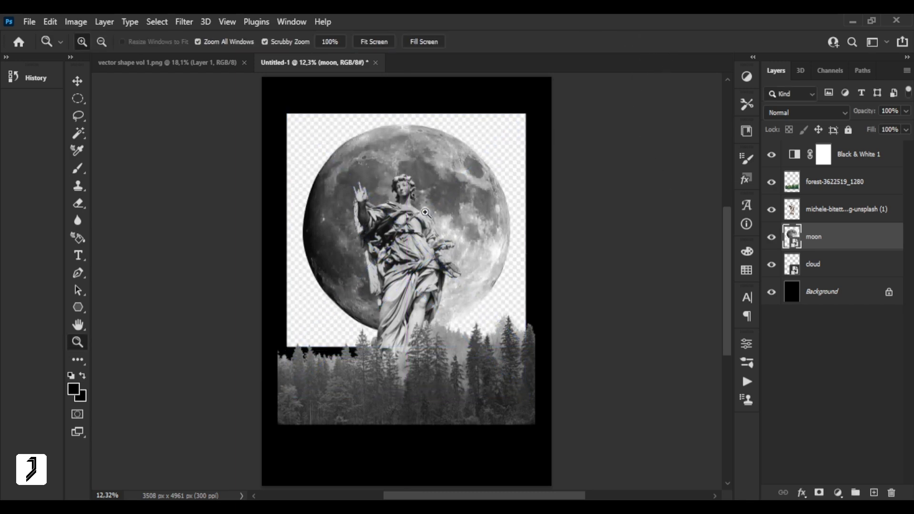
click(663, 200)
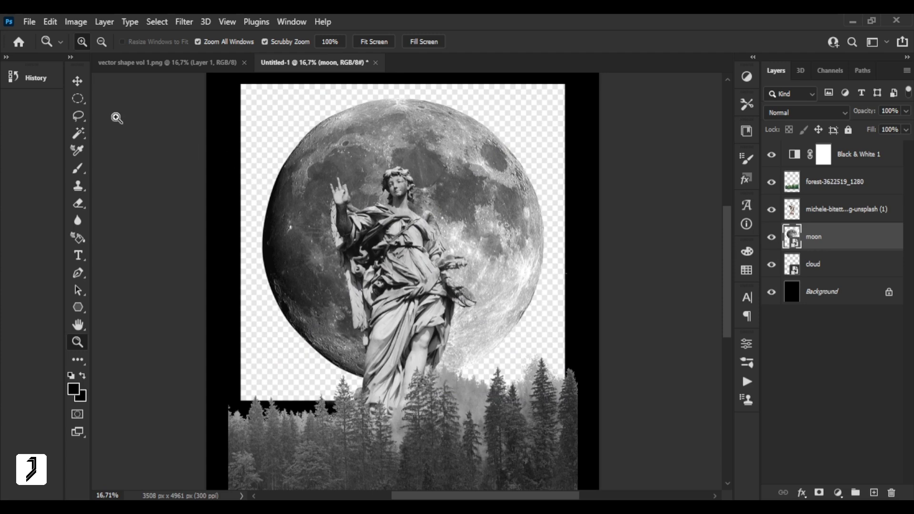
- Fit an elliptical marquee selection exactly to the moon's disc
click(78, 99)
drag(269, 93, 488, 362)
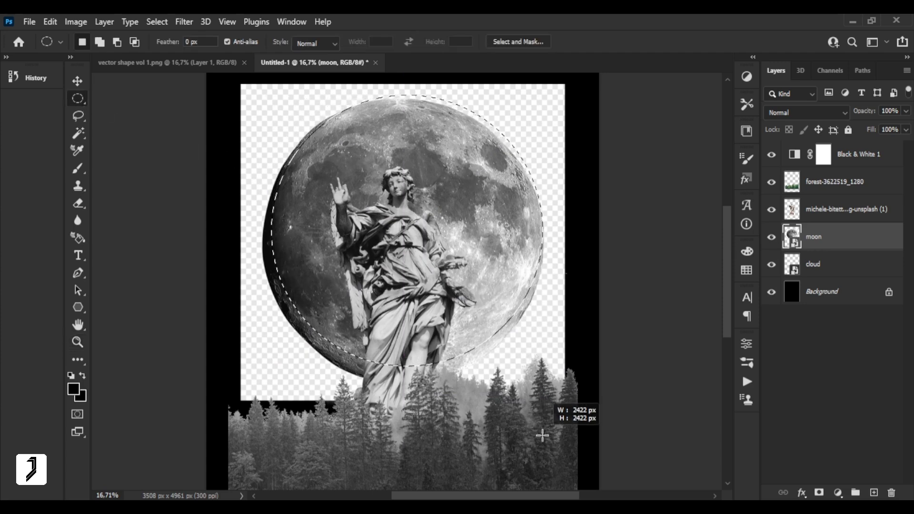
drag(488, 362, 542, 437)
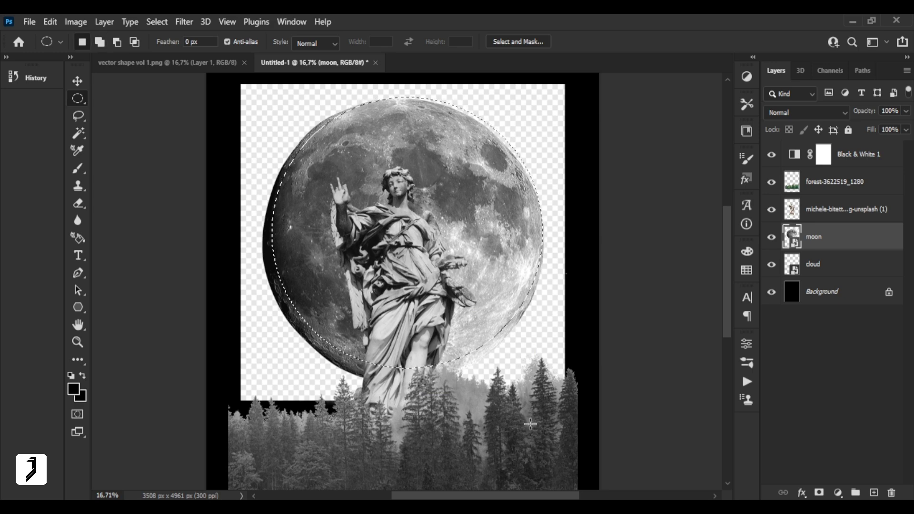
key(shift+Left)
key(shift+Left)
key(shift+Left)
key(shift+Down)
key(shift+Down)
key(shift+Down)
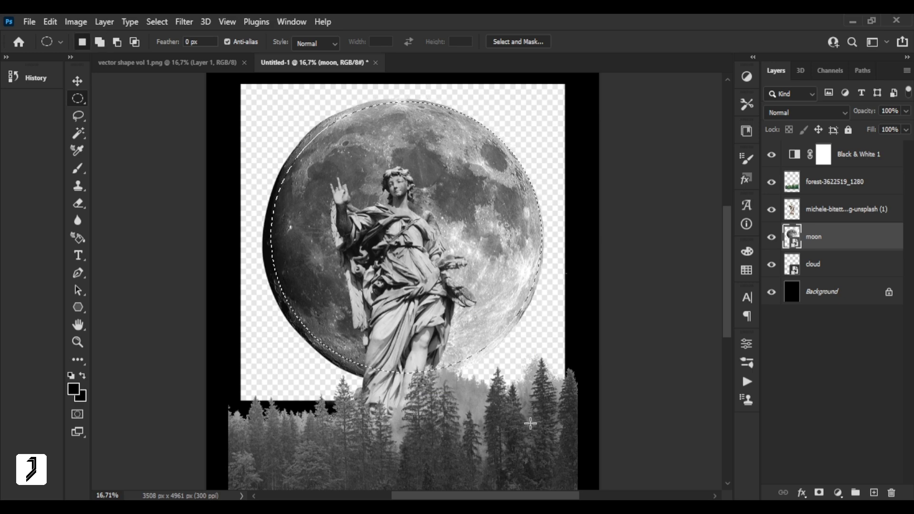
key(shift+Left)
key(shift+Left)
key(shift+Left)
key(shift+Down)
key(shift+Down)
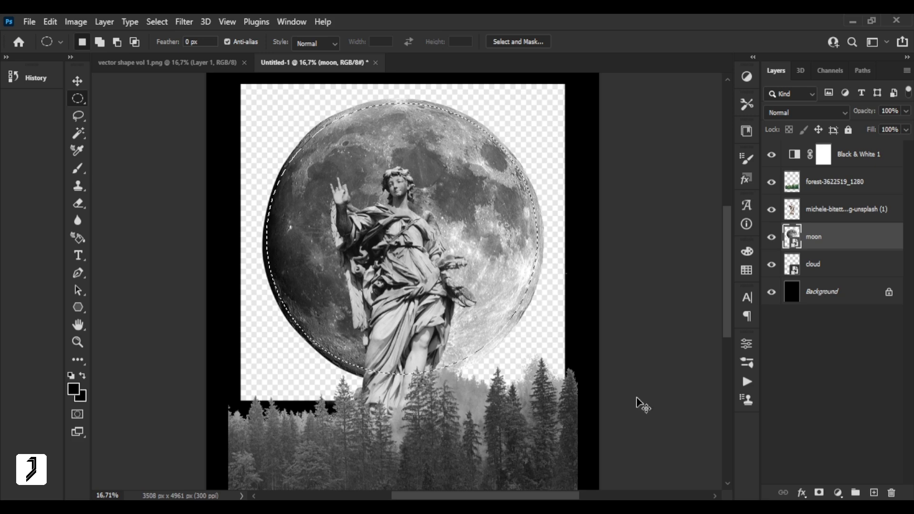
- Copy the moon circle to a new Layer 1 and delete the original moon layer
key(ctrl+j)
click(823, 265)
key(Delete)
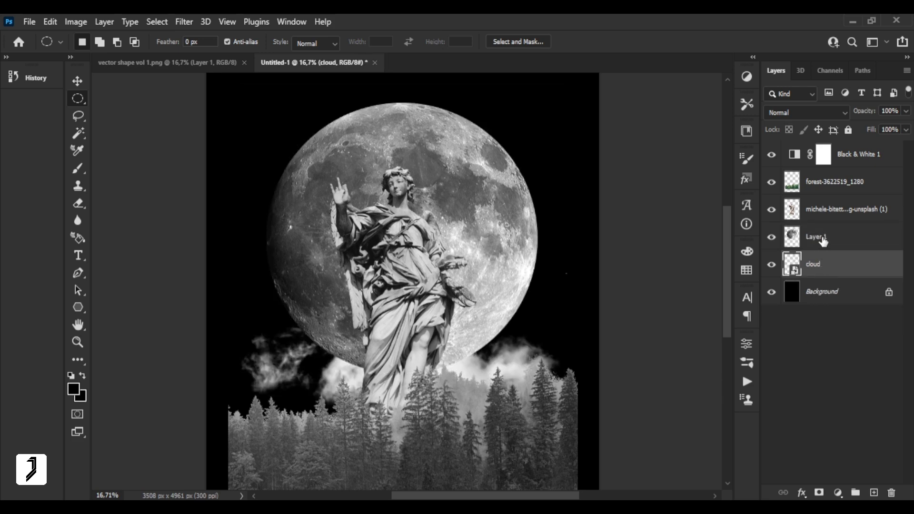
click(821, 241)
- Shrink the moon to a small circle beside the statue's raised hand
click(77, 83)
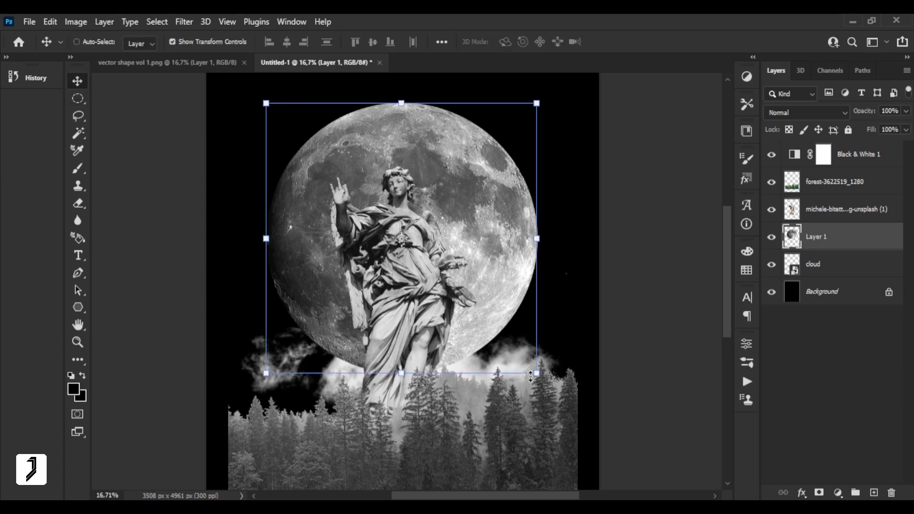
mouse_move(537, 374)
mouse_down()
mouse_move(342, 182)
mouse_move(344, 144)
mouse_up()
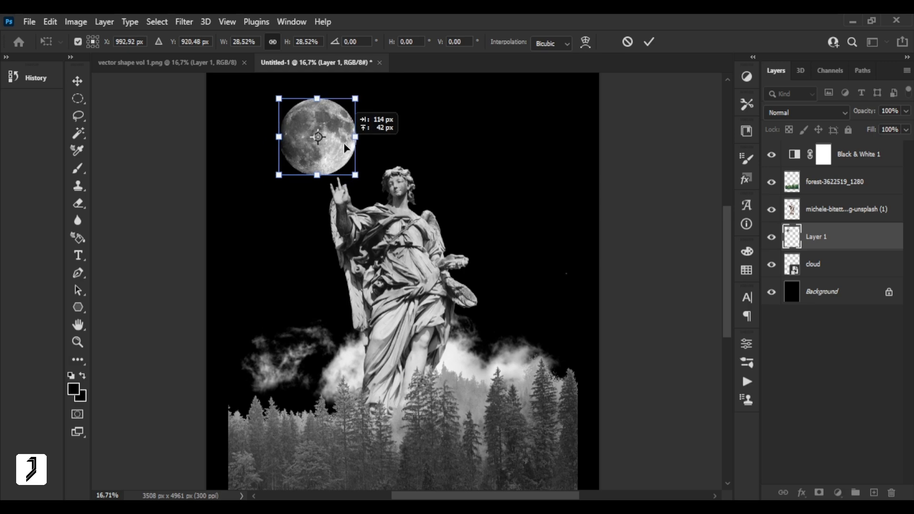
click(649, 42)
key(z)
right_click(399, 218)
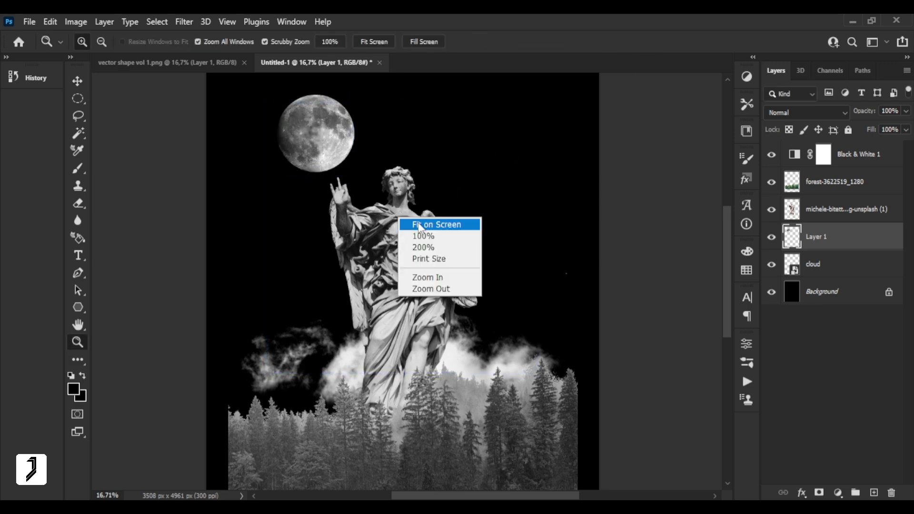
click(419, 225)
drag(407, 215, 399, 226)
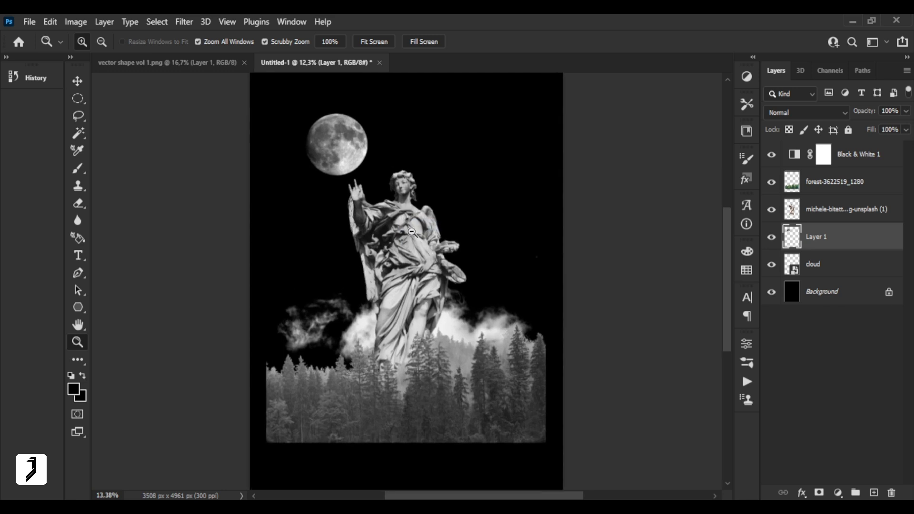
- Move the forest, statue, moon and cloud layers down about 167 px together
click(84, 84)
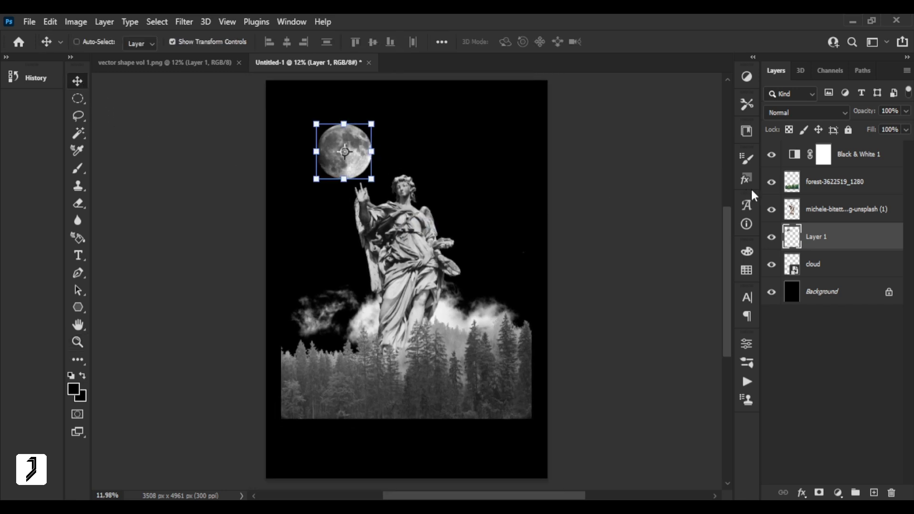
shift+click(829, 264)
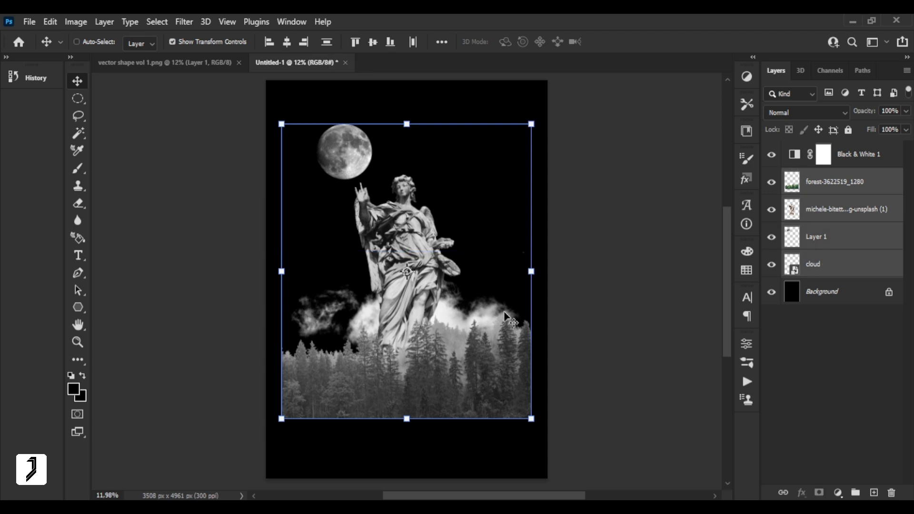
drag(472, 334, 469, 351)
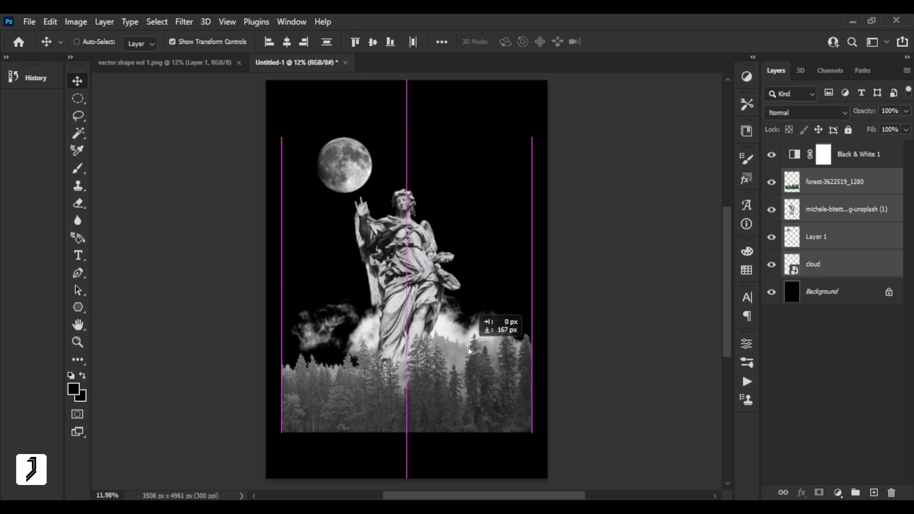
key(z)
drag(402, 305, 419, 315)
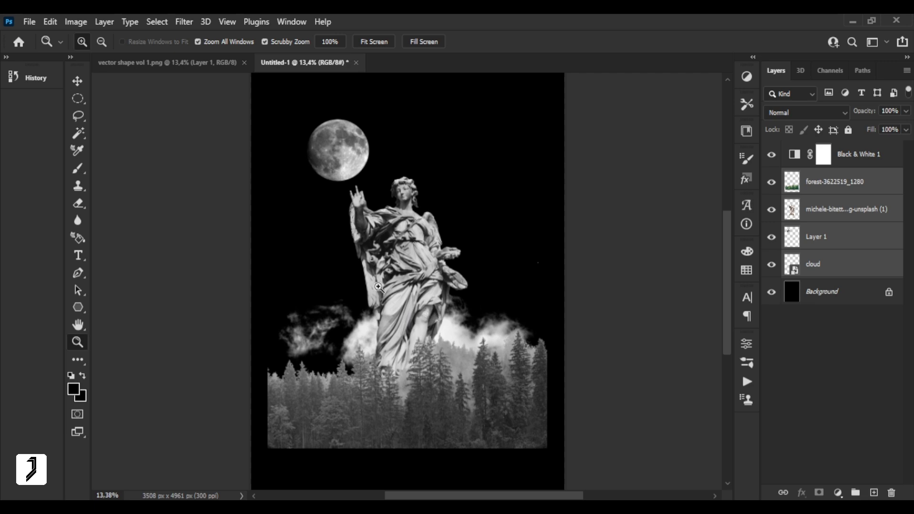
drag(378, 287, 366, 286)
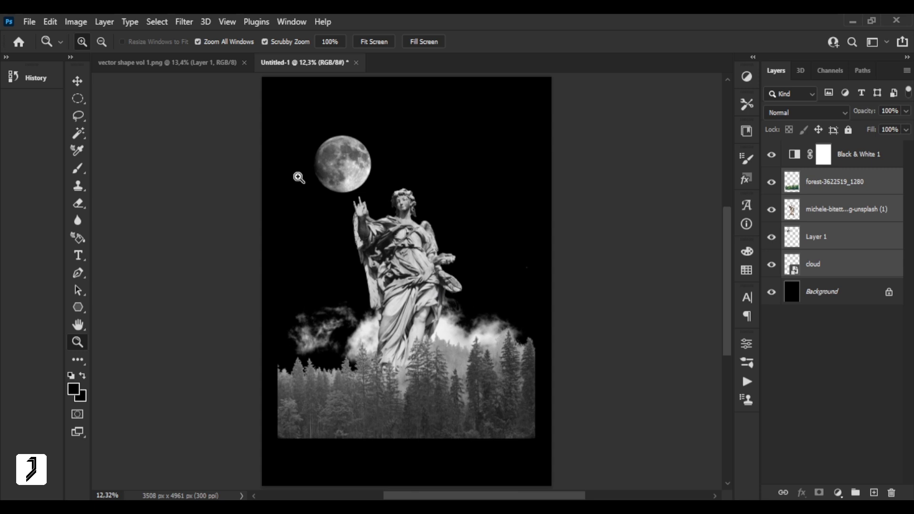
- Add a Posterize adjustment set to 5 levels above Black & White 1
click(858, 162)
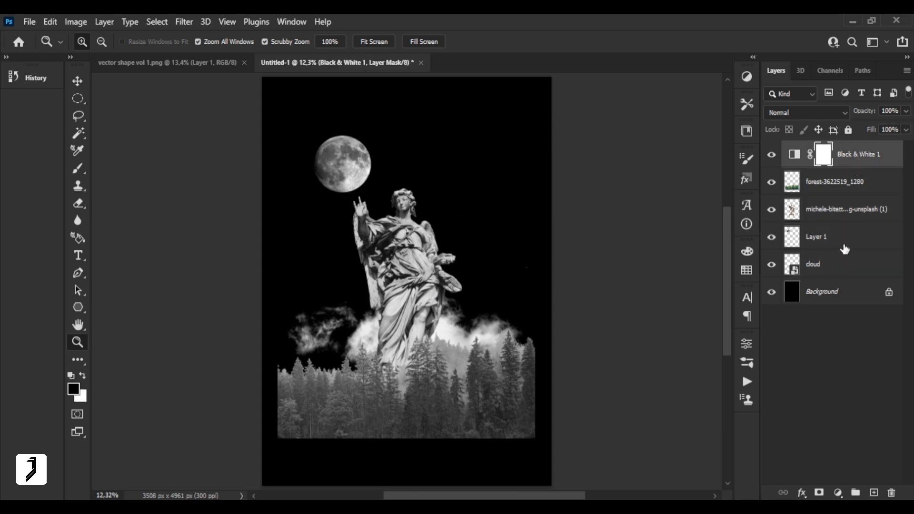
click(839, 493)
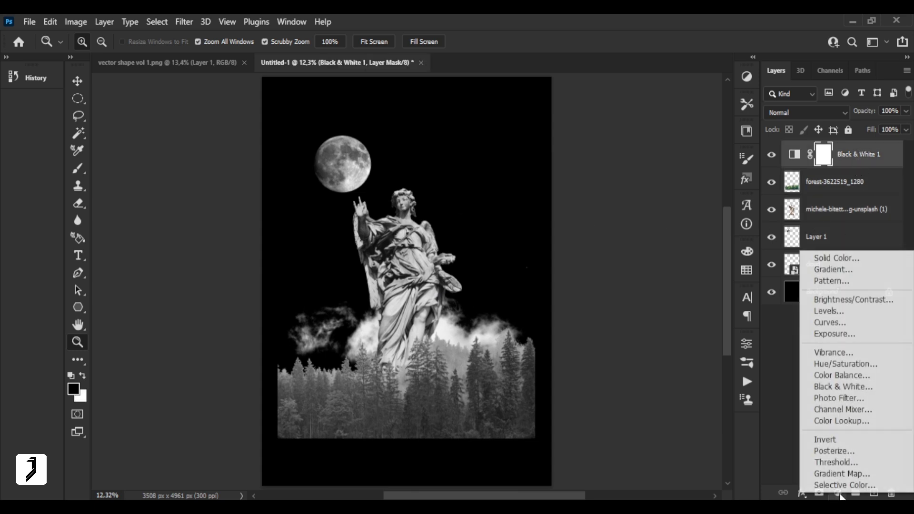
click(837, 452)
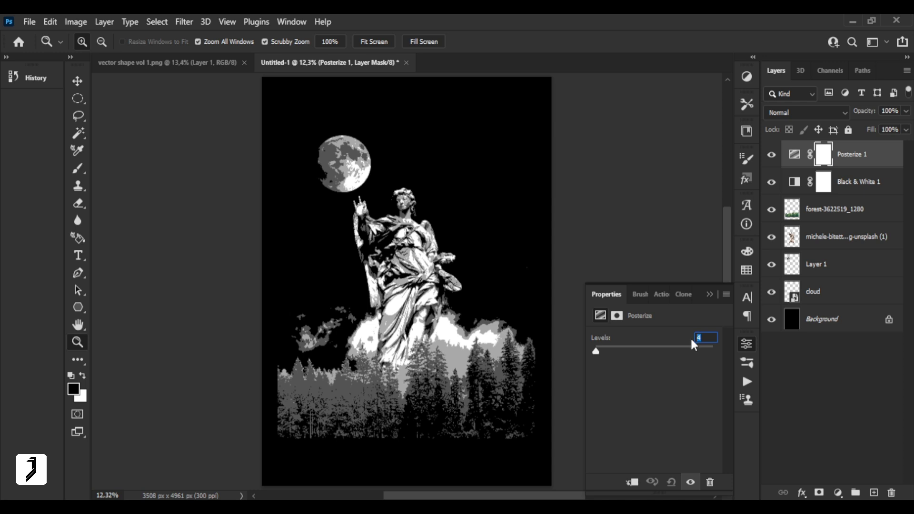
text(5)
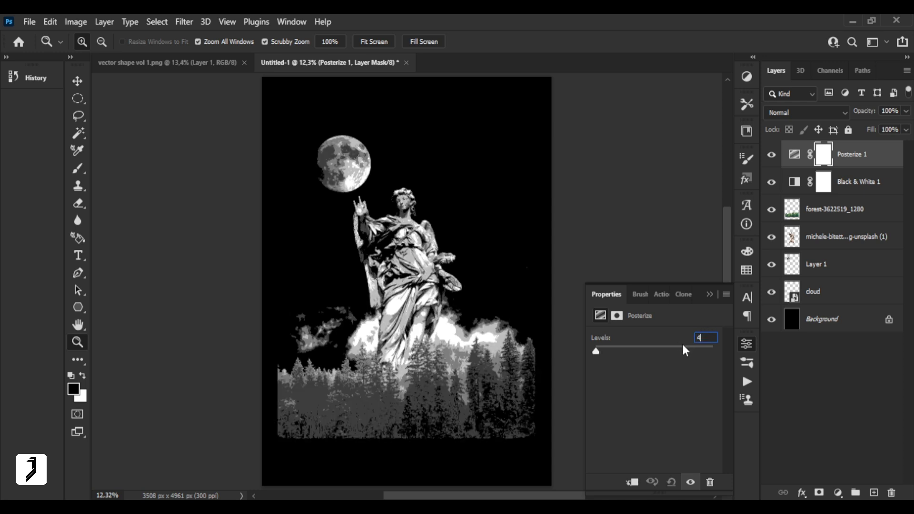
click(711, 294)
- Toggle Posterize 1 off and on to compare, fit the poster, and reselect Black & White 1
mouse_move(384, 206)
mouse_down()
mouse_move(465, 311)
mouse_move(439, 298)
mouse_move(465, 291)
mouse_up()
click(772, 155)
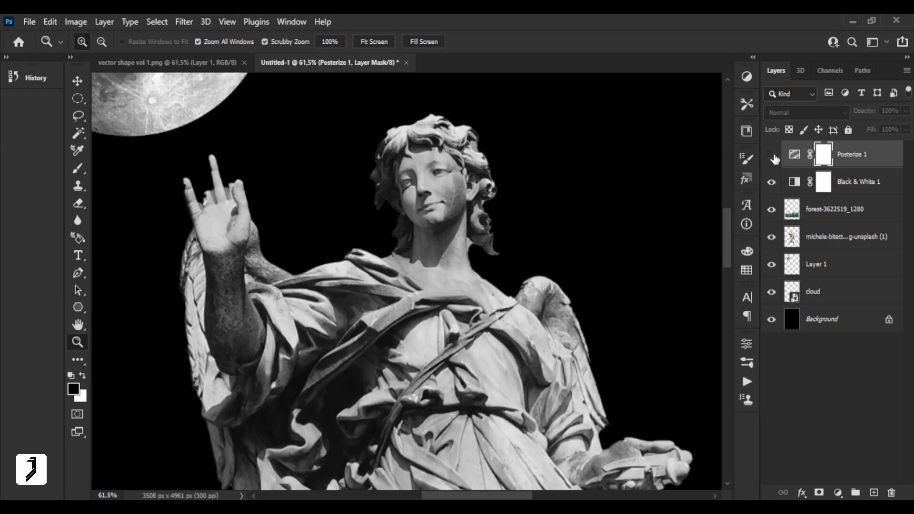
click(771, 156)
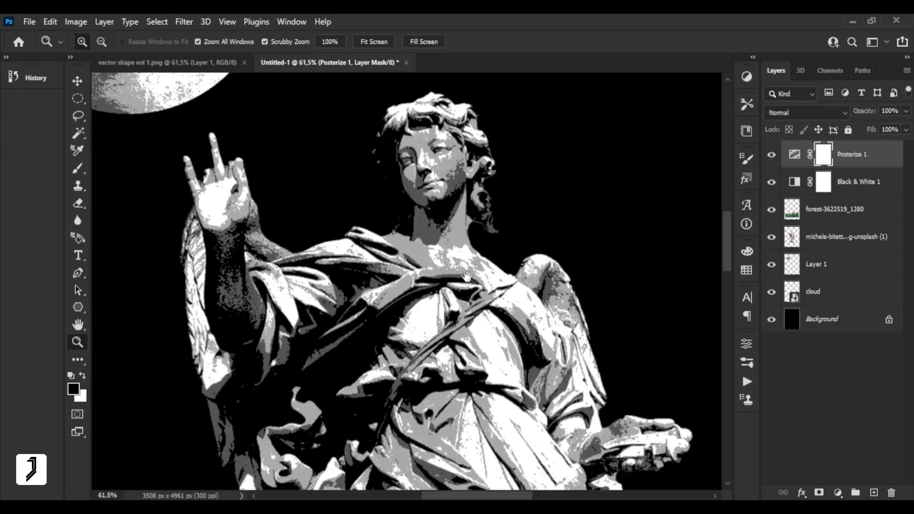
mouse_move(496, 278)
mouse_down()
mouse_move(492, 251)
mouse_move(462, 267)
mouse_up()
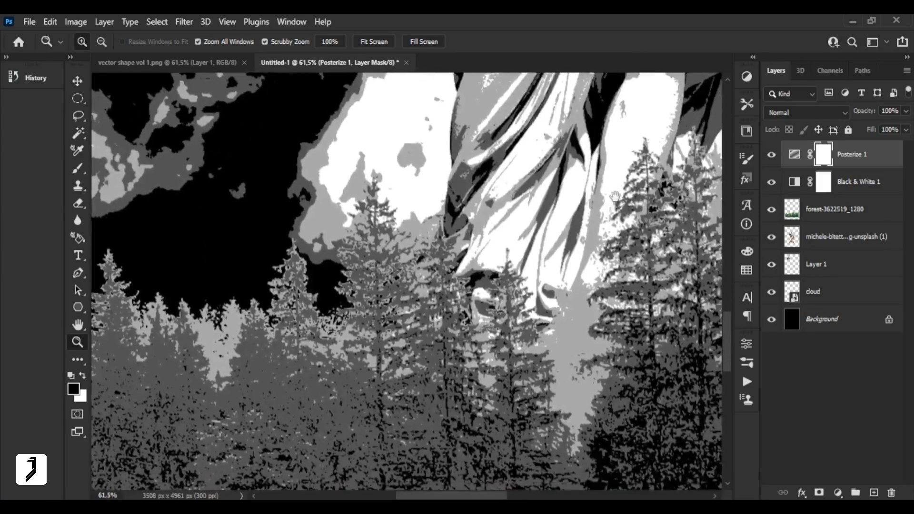
drag(462, 267, 479, 257)
right_click(476, 252)
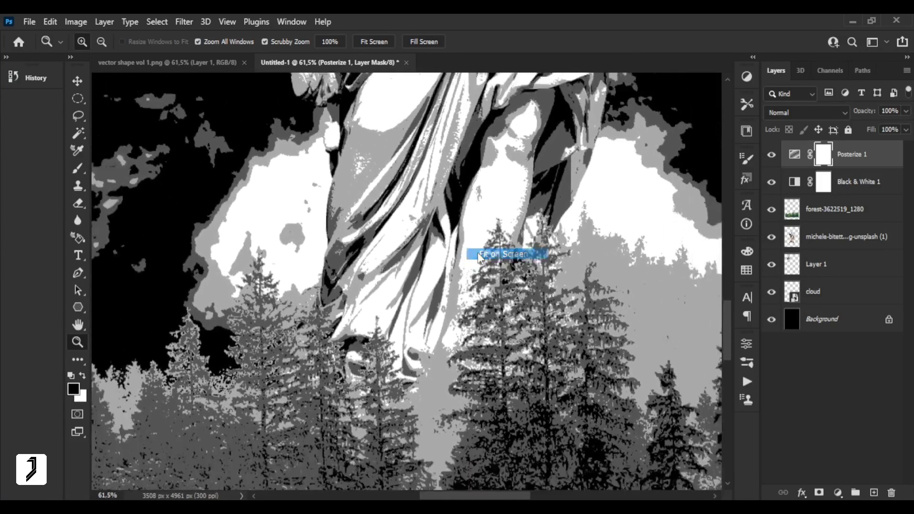
click(479, 255)
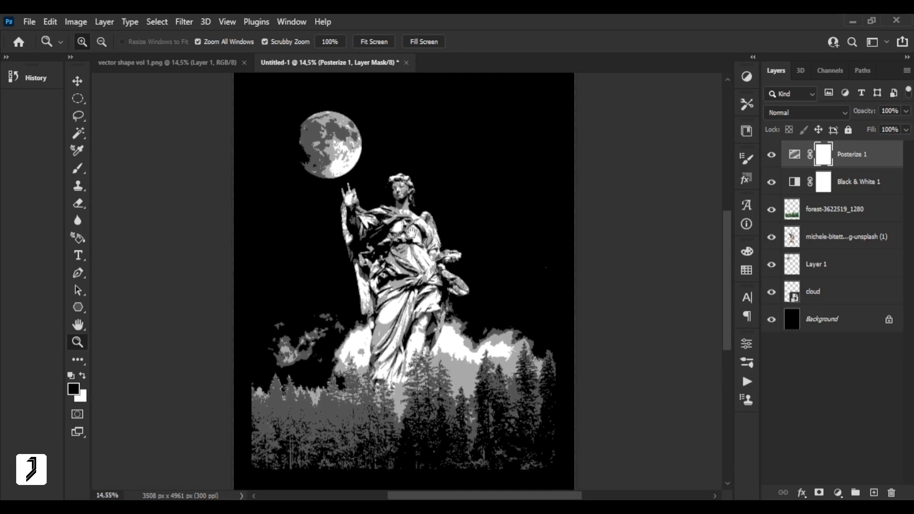
drag(424, 241, 420, 243)
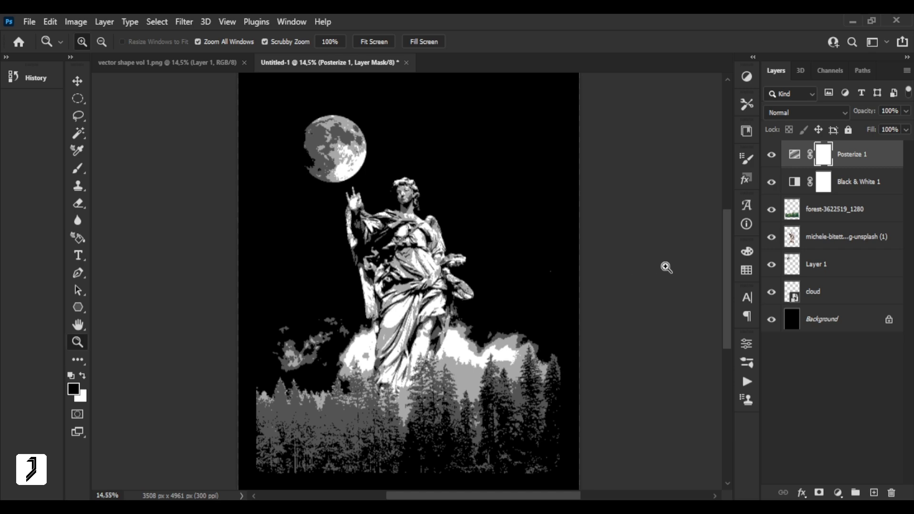
click(845, 185)
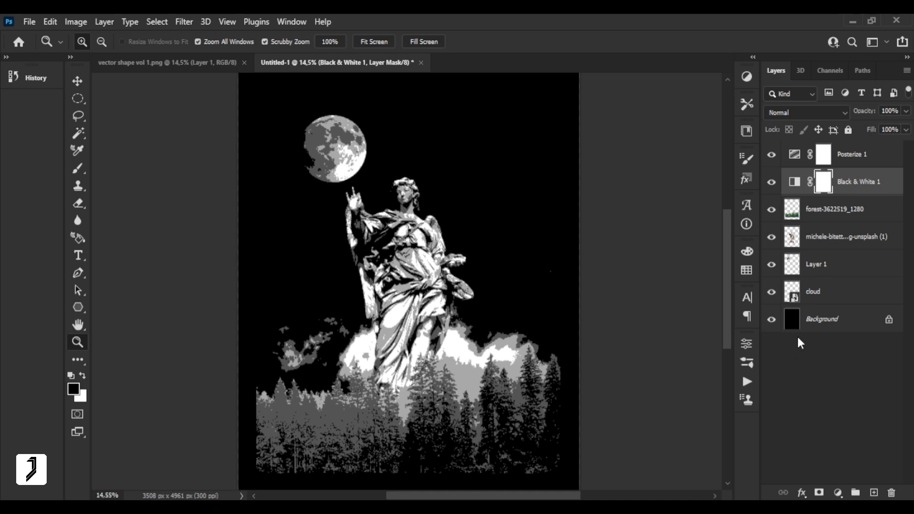
- Add a Pattern Fill layer using the grey noise pattern
click(838, 492)
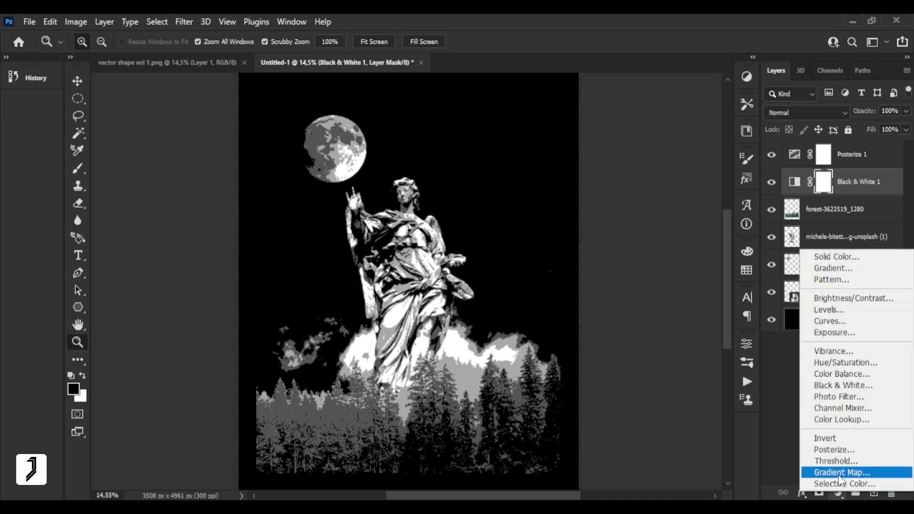
click(840, 283)
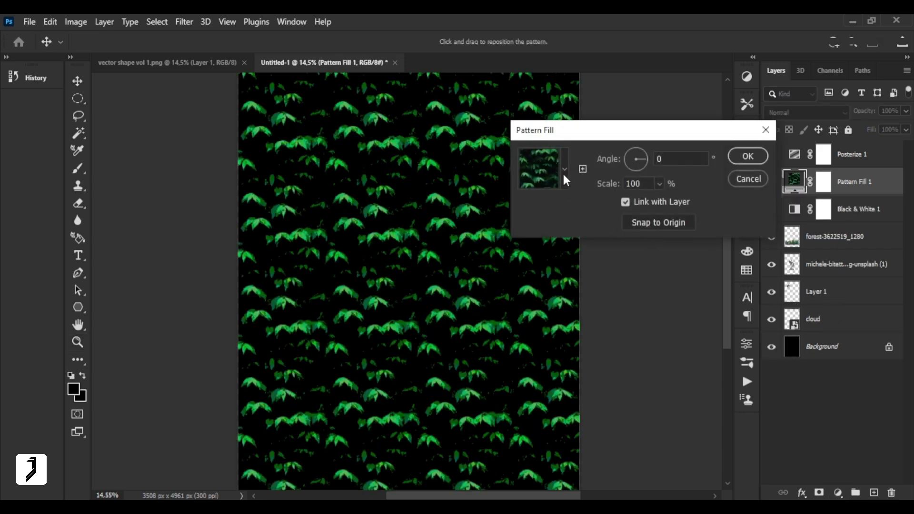
click(563, 170)
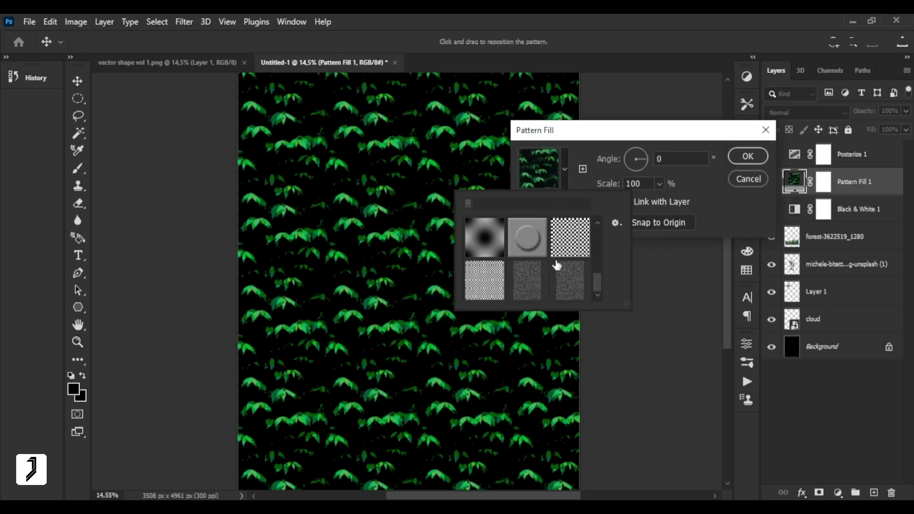
click(529, 274)
click(599, 183)
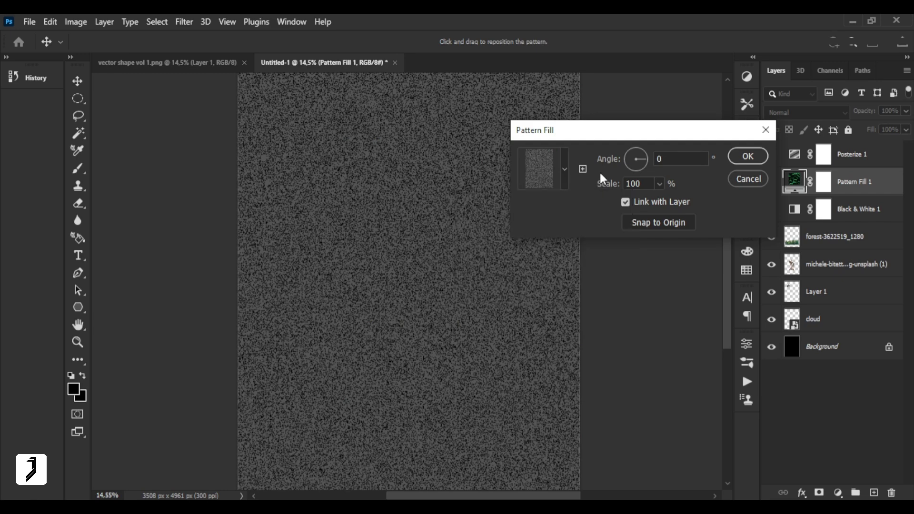
click(741, 157)
- Blend the noise Pattern Fill in Overlay mode, compare it on and off, and reopen its settings
key(z)
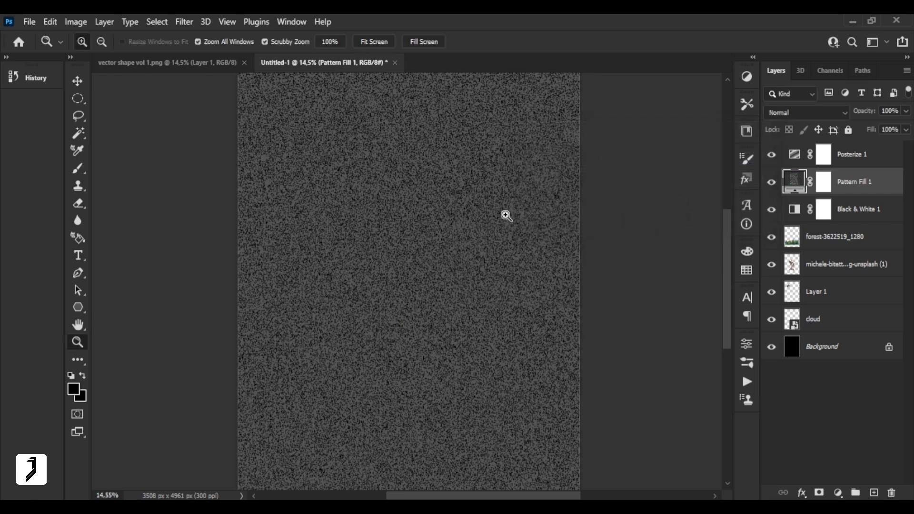
drag(420, 214, 429, 233)
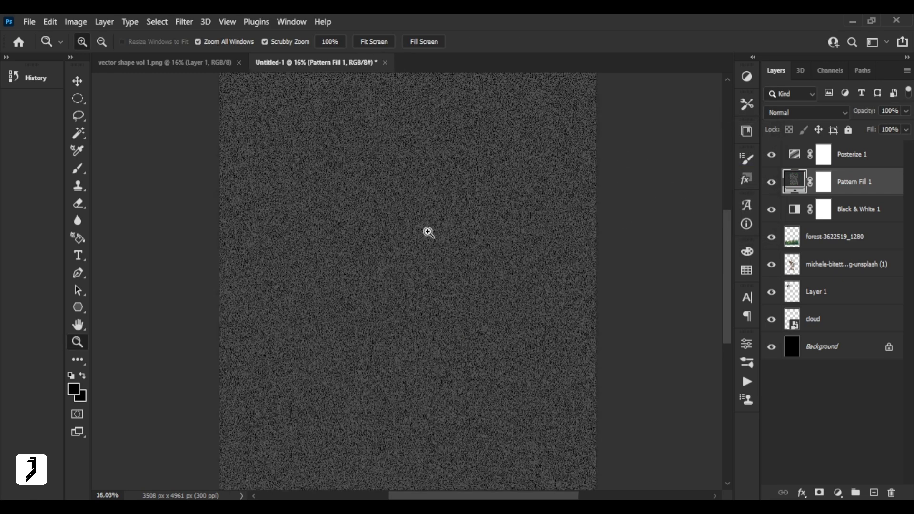
click(789, 113)
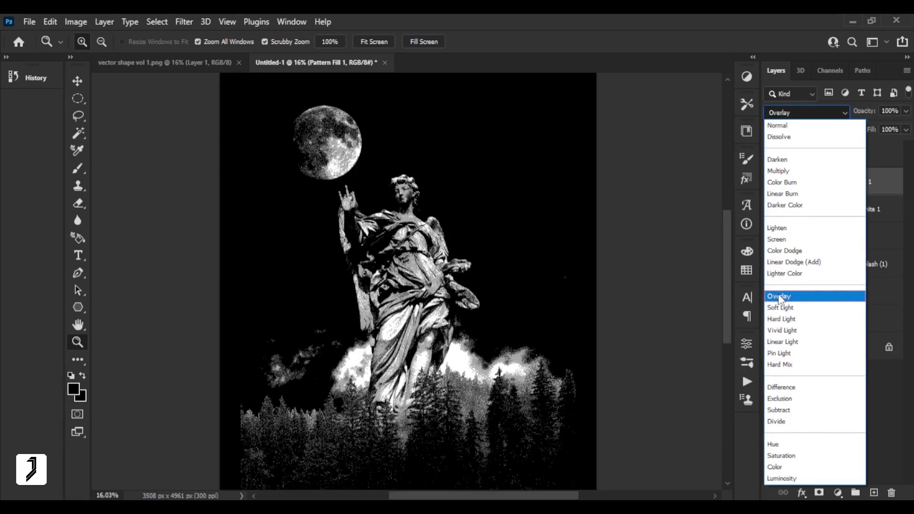
click(780, 296)
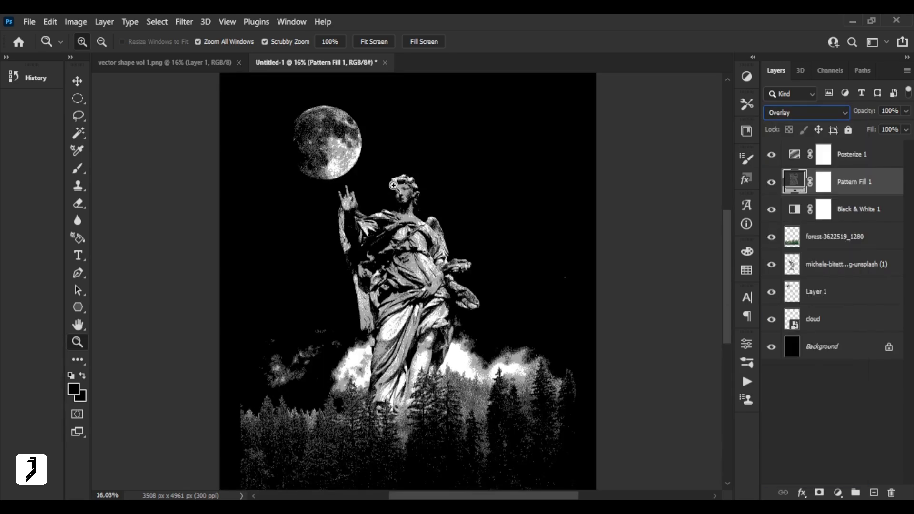
drag(395, 187, 461, 271)
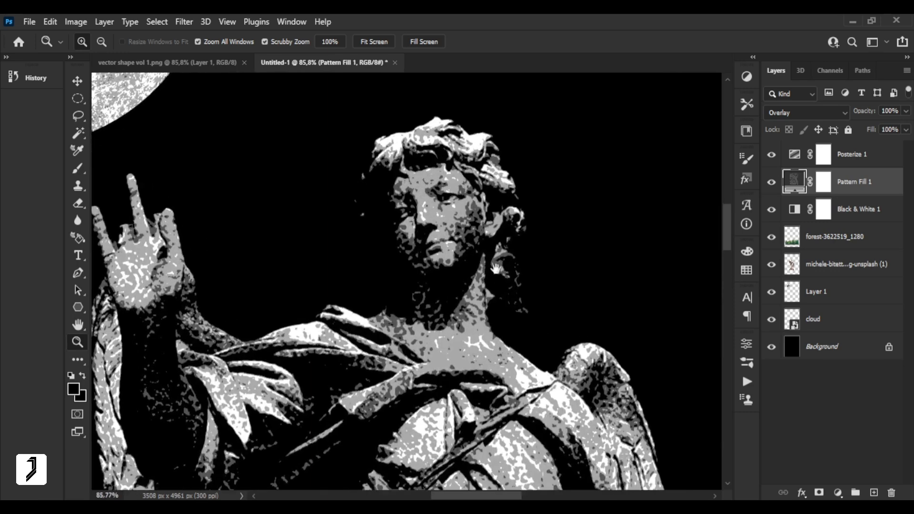
click(770, 183)
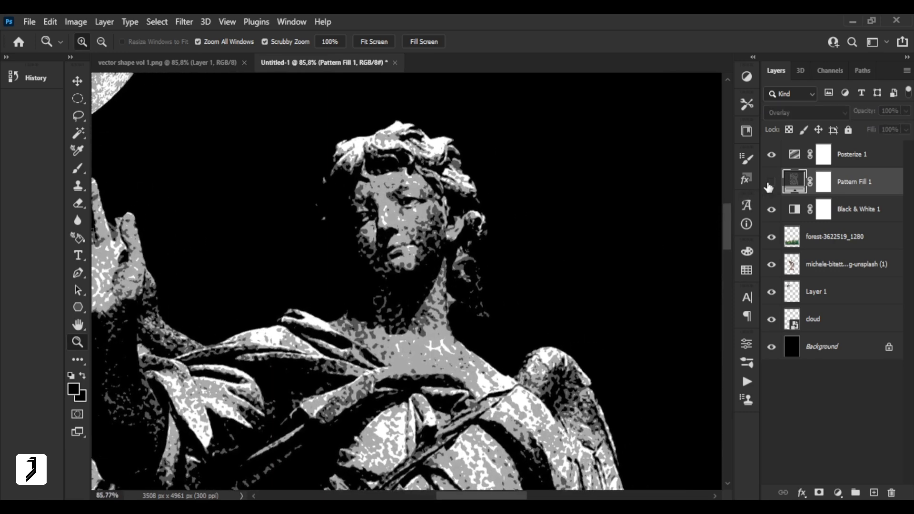
click(770, 182)
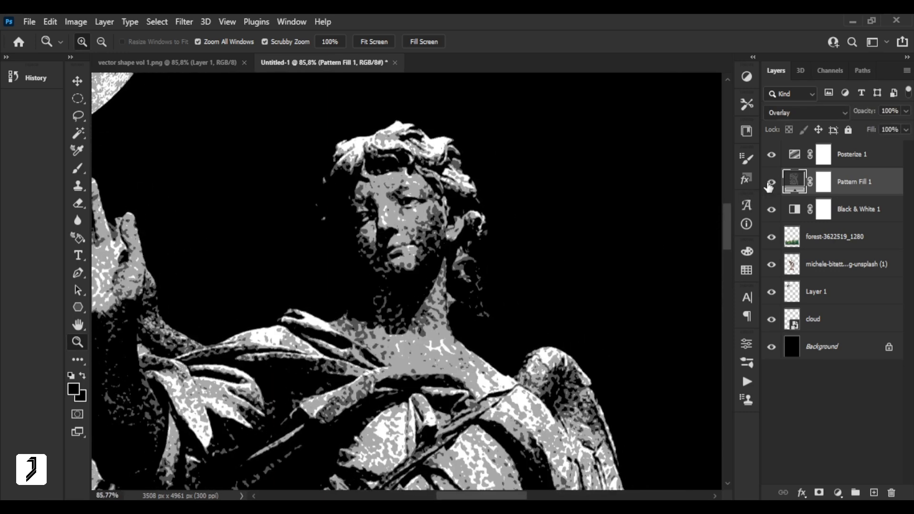
double_click(792, 185)
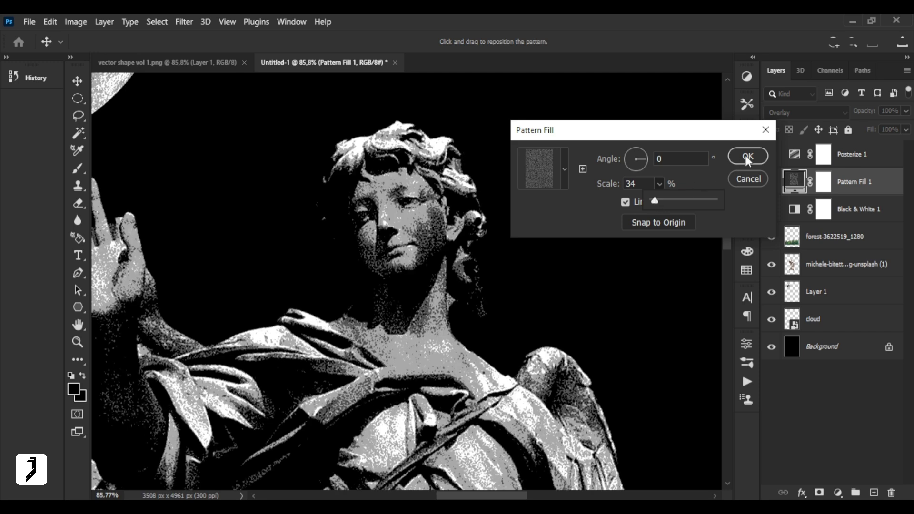
click(748, 157)
key(z)
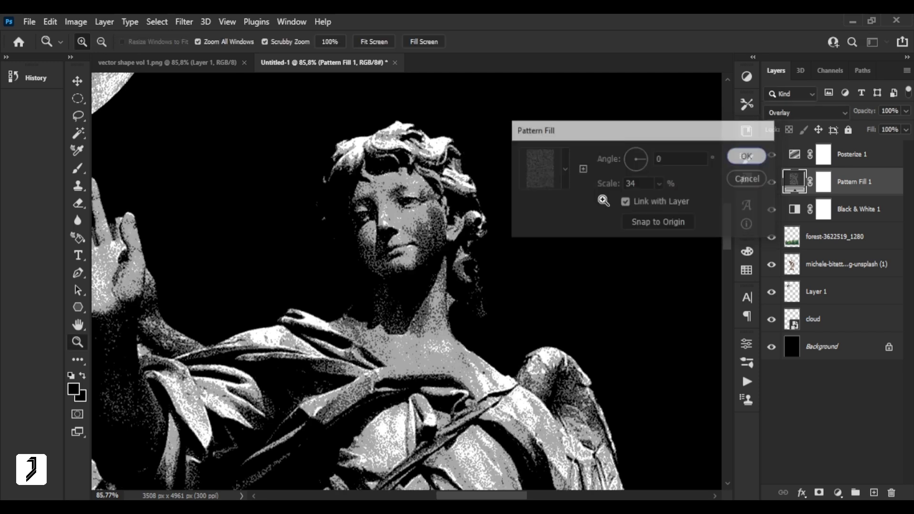
mouse_move(435, 243)
mouse_down()
mouse_move(473, 291)
mouse_move(429, 291)
mouse_move(457, 170)
mouse_move(359, 140)
mouse_up()
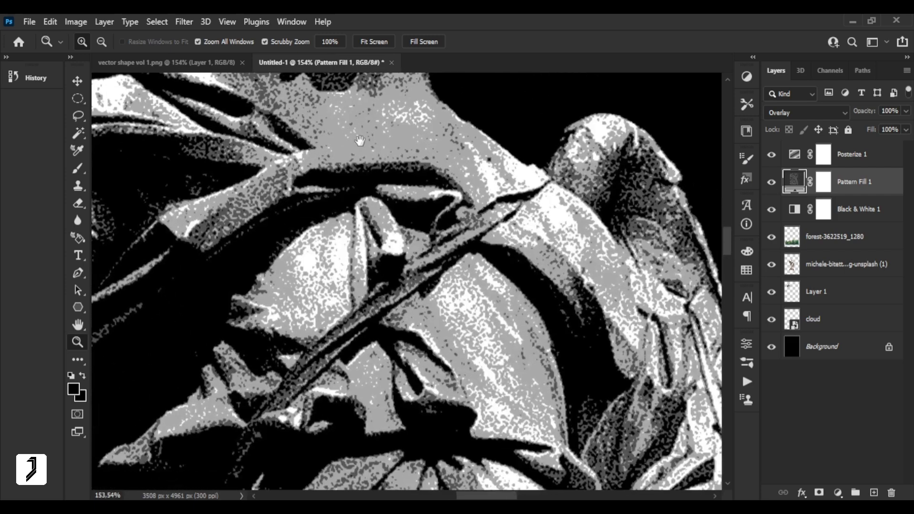
drag(502, 278, 360, 346)
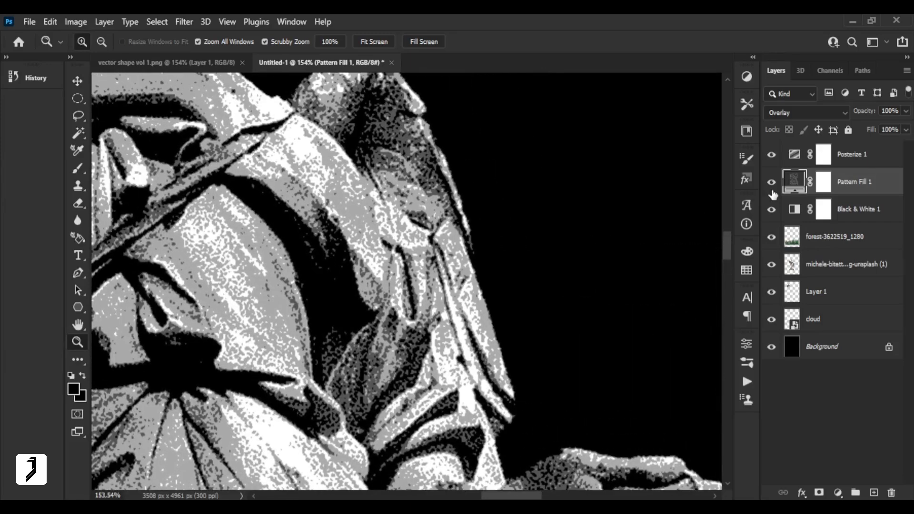
click(772, 183)
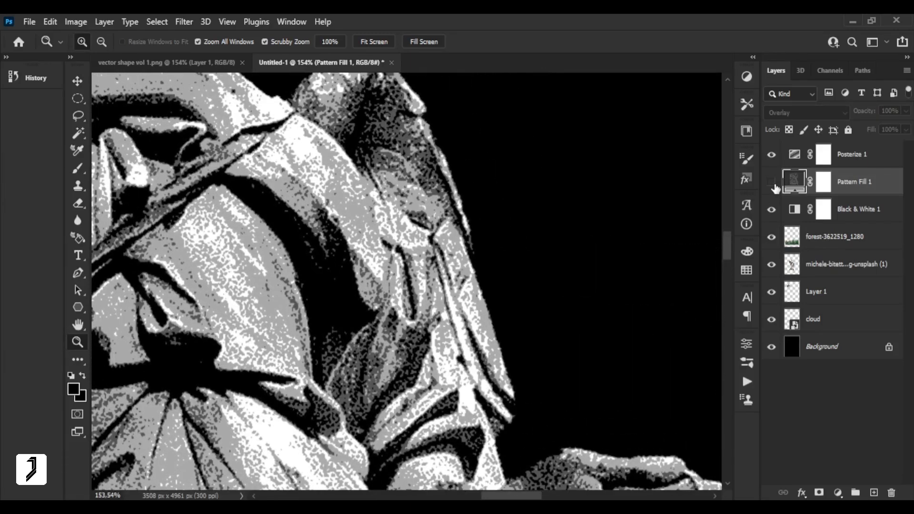
click(772, 182)
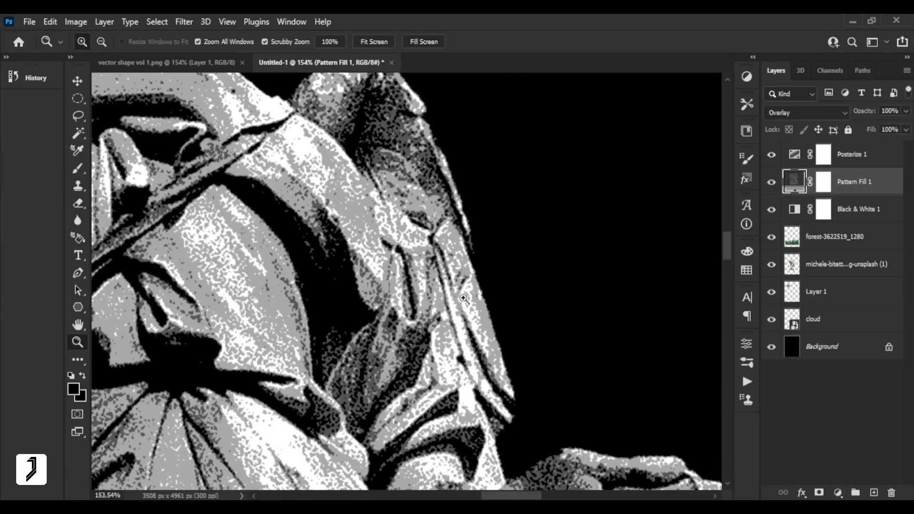
scroll(463, 298, down, 3)
drag(463, 298, 355, 142)
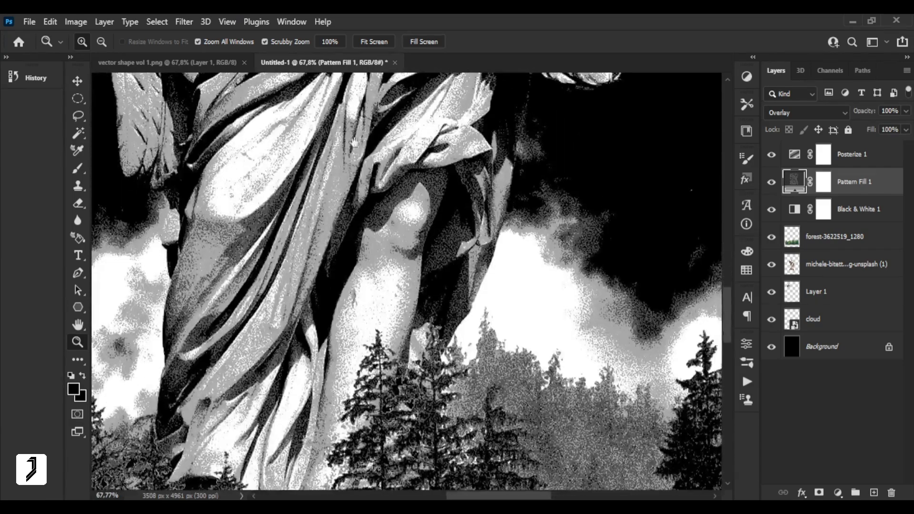
click(432, 262)
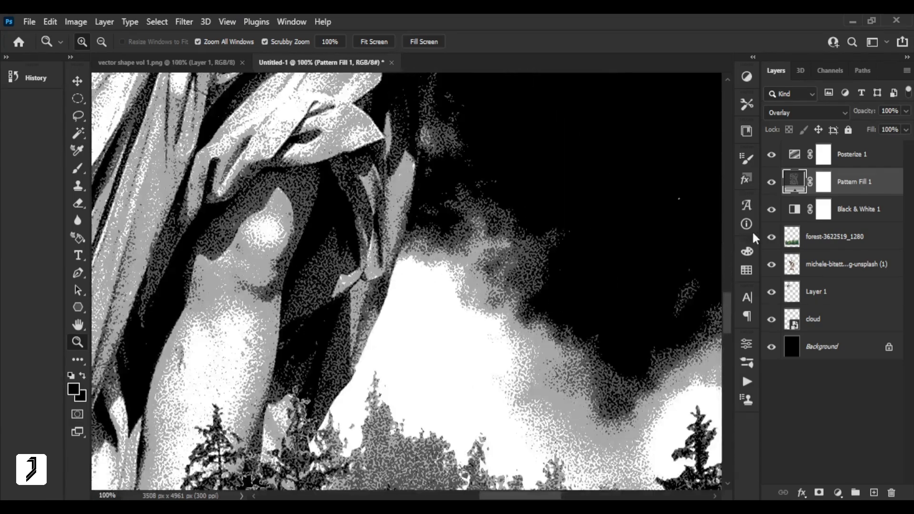
click(771, 182)
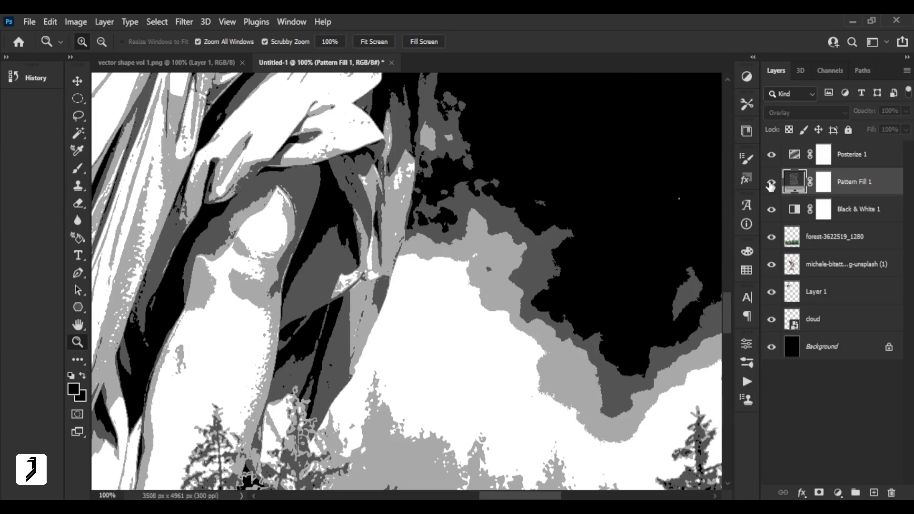
click(771, 182)
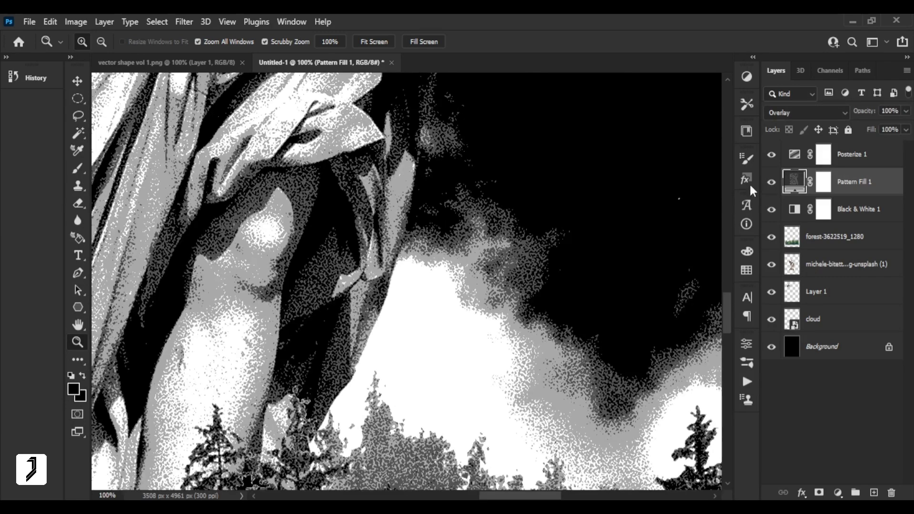
alt+click(408, 268)
right_click(362, 227)
click(400, 233)
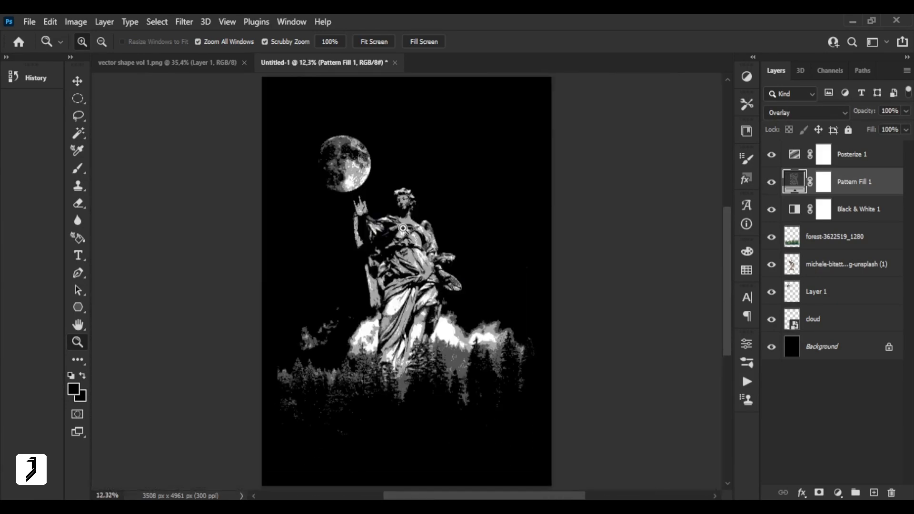
drag(403, 229, 427, 286)
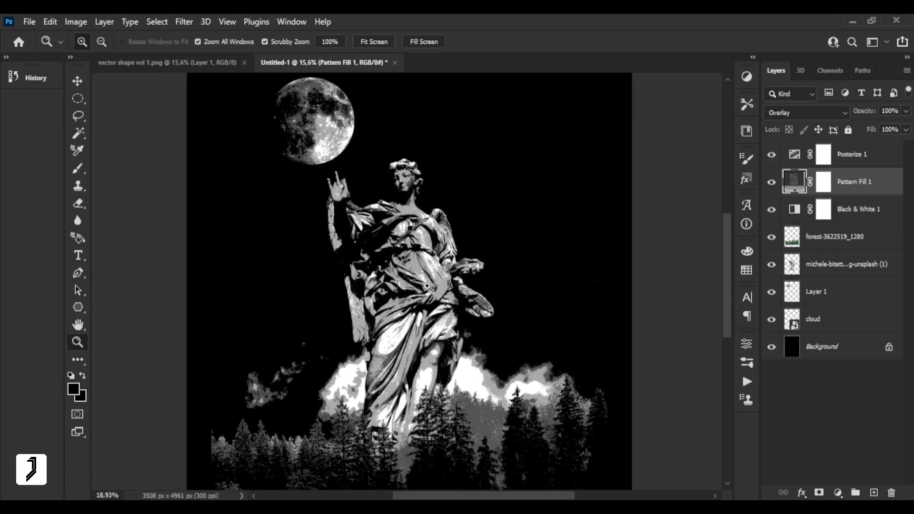
right_click(408, 262)
click(422, 268)
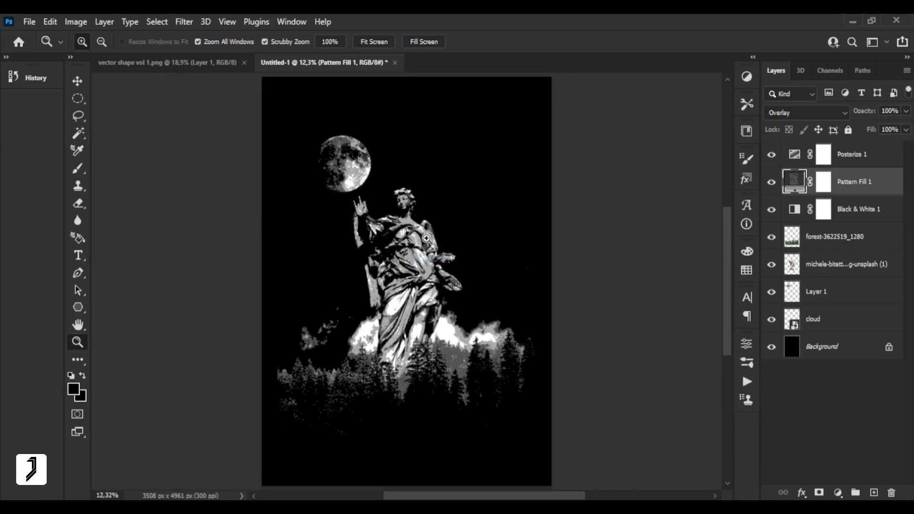
drag(389, 258, 535, 272)
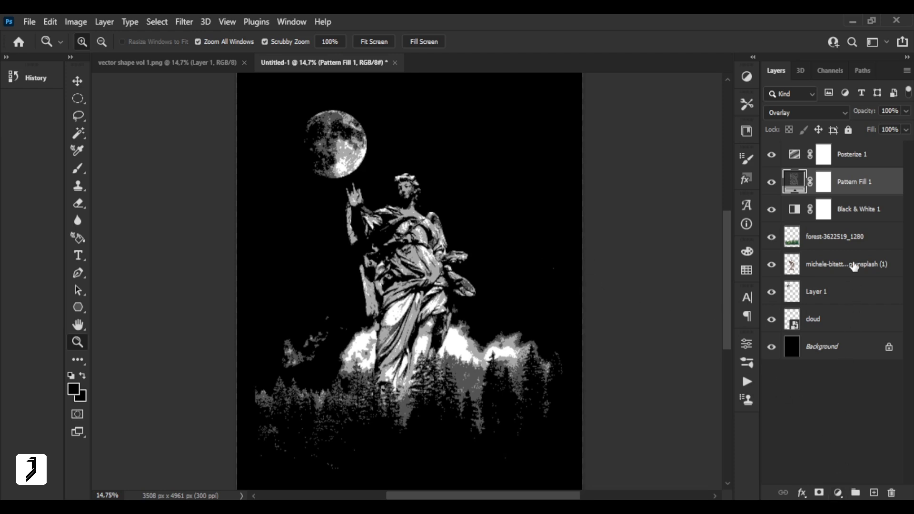
- Add a Gradient Map above Posterize 1 using the black-blue-pink-orange preset
click(857, 161)
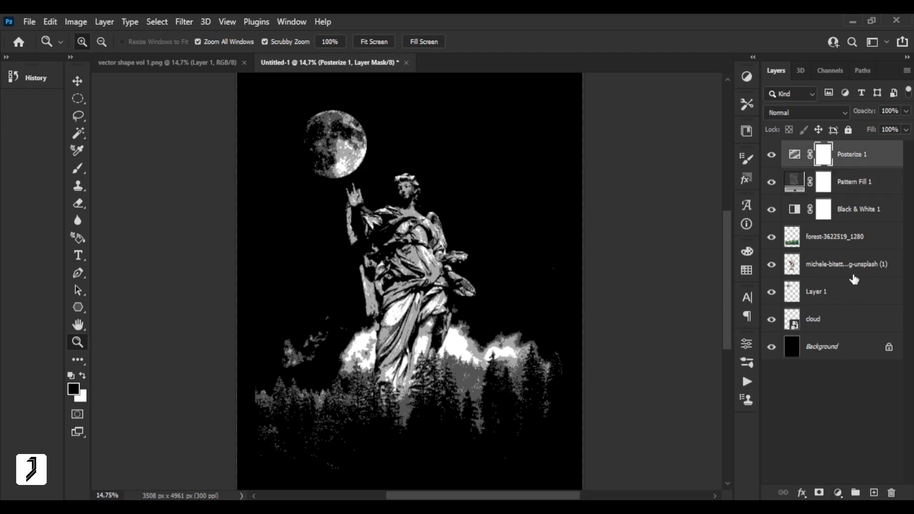
click(842, 494)
click(839, 470)
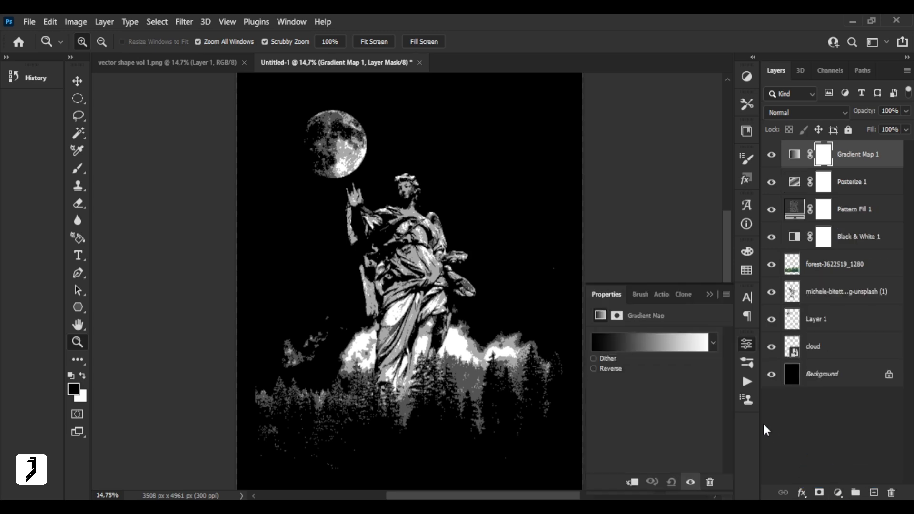
click(676, 342)
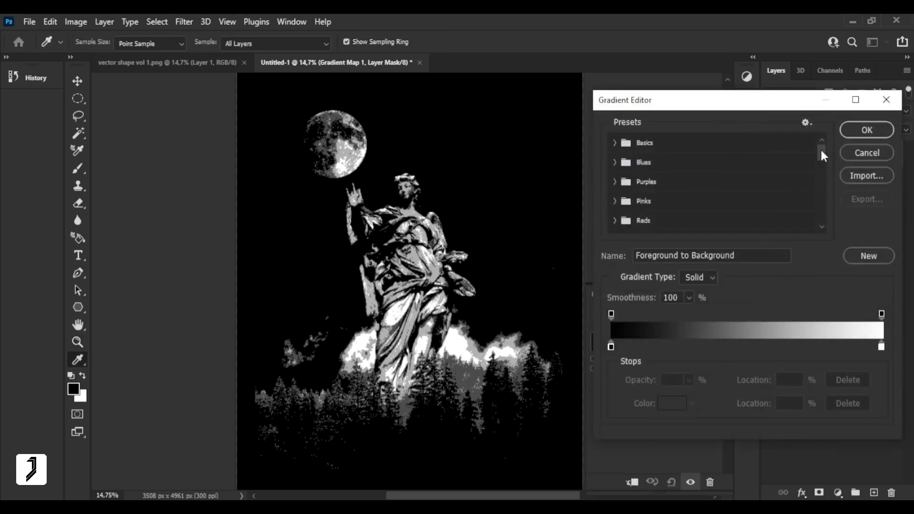
drag(820, 147, 820, 212)
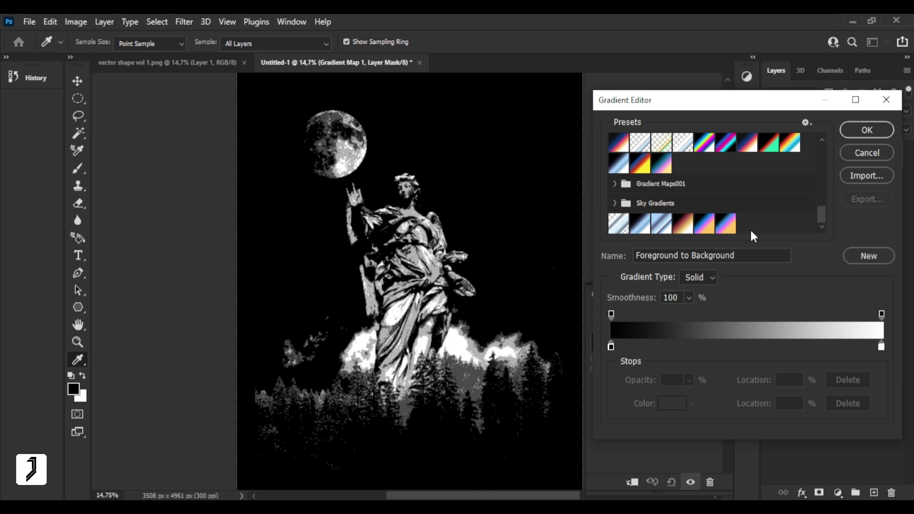
click(723, 229)
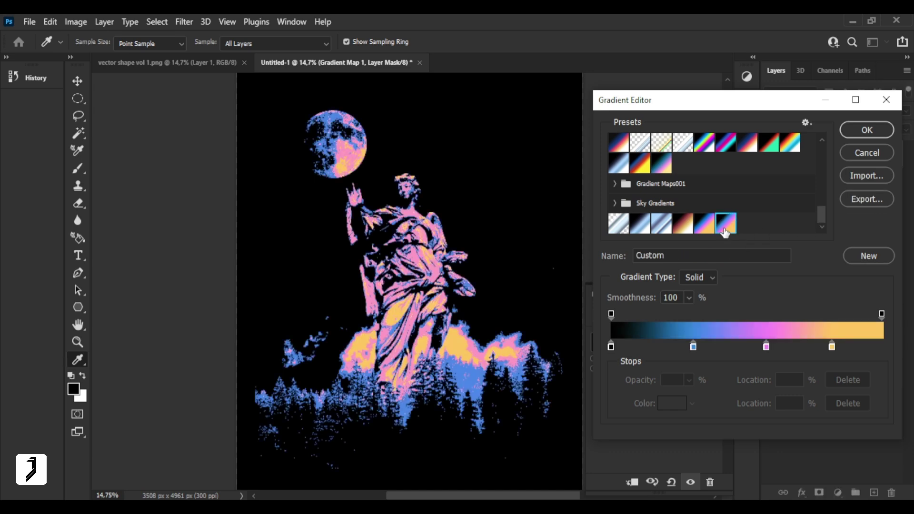
click(703, 226)
click(867, 130)
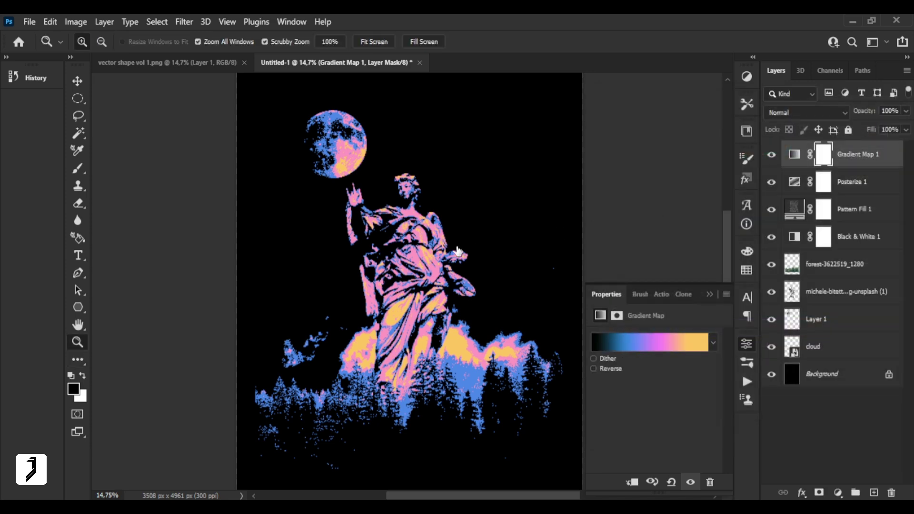
click(709, 293)
- Change the Pattern Fill scale to 30%
drag(377, 156, 485, 316)
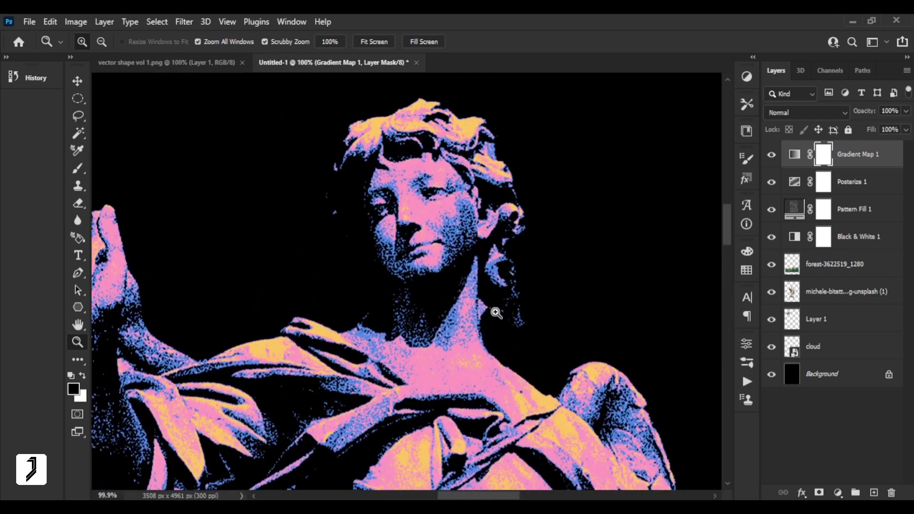
double_click(794, 210)
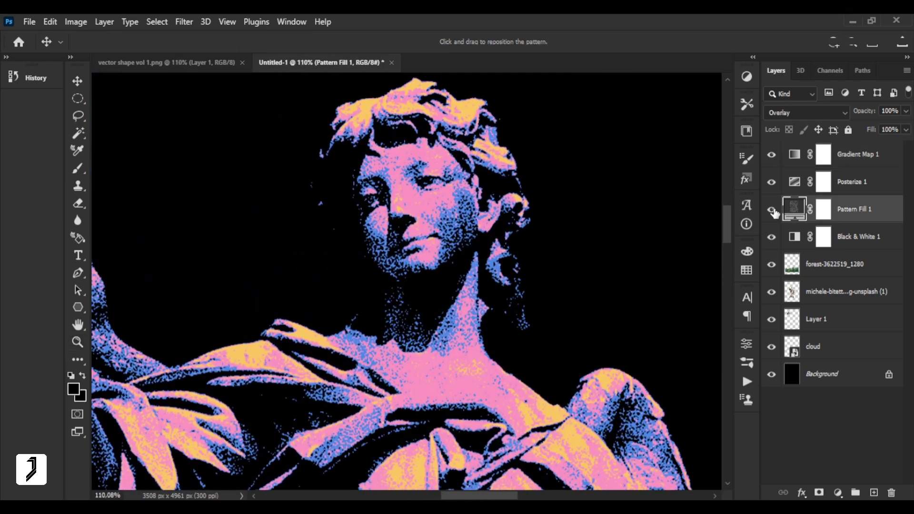
double_click(624, 184)
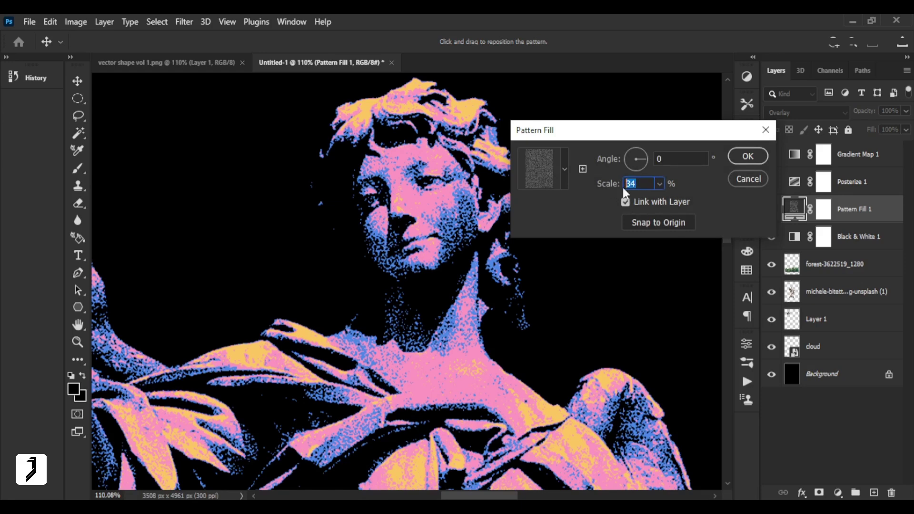
text(30)
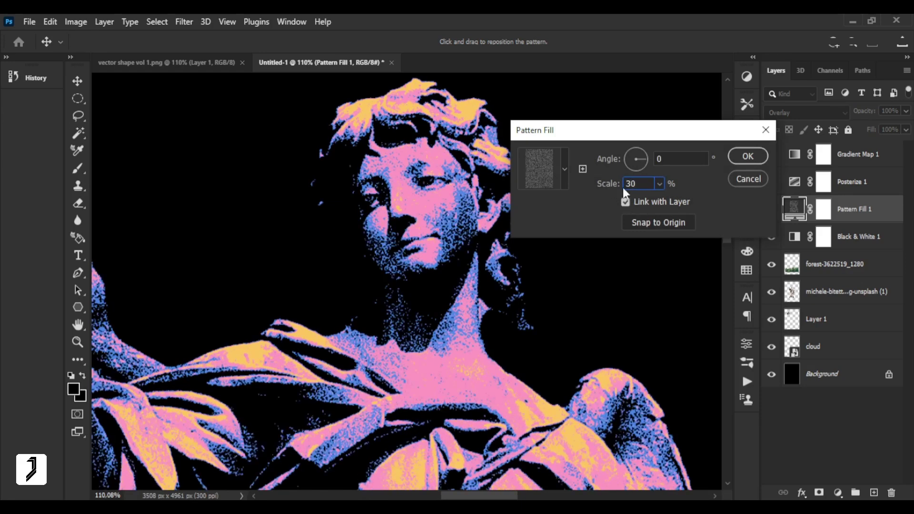
click(747, 155)
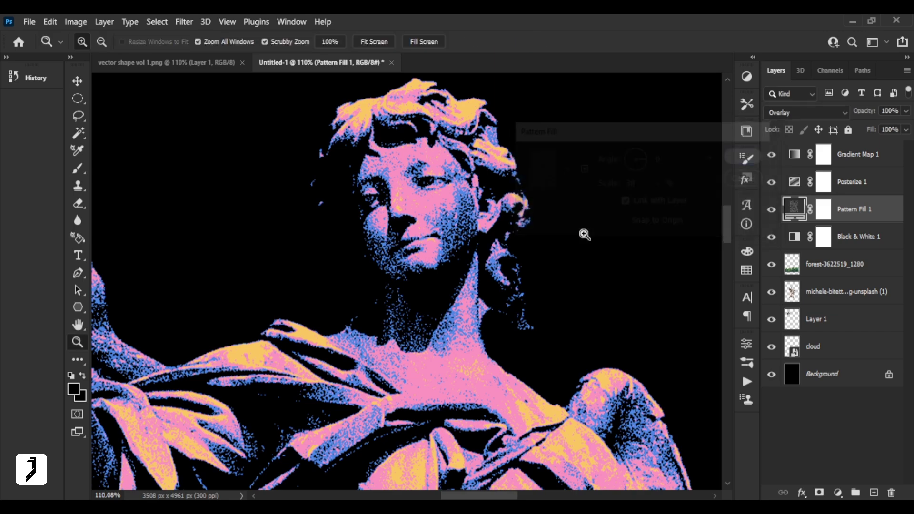
- Pan and zoom around the recoloured poster, then fit it on screen
scroll(546, 379, left, 10)
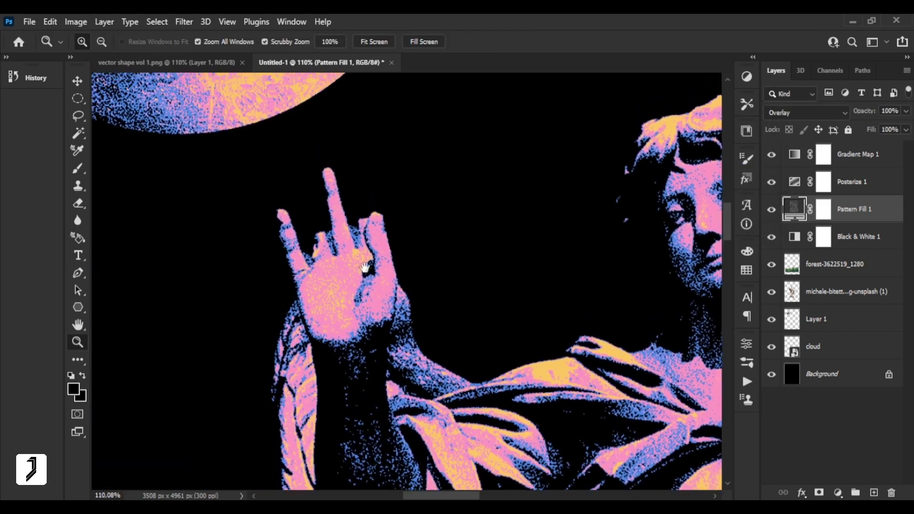
scroll(365, 268, up, 5)
right_click(424, 286)
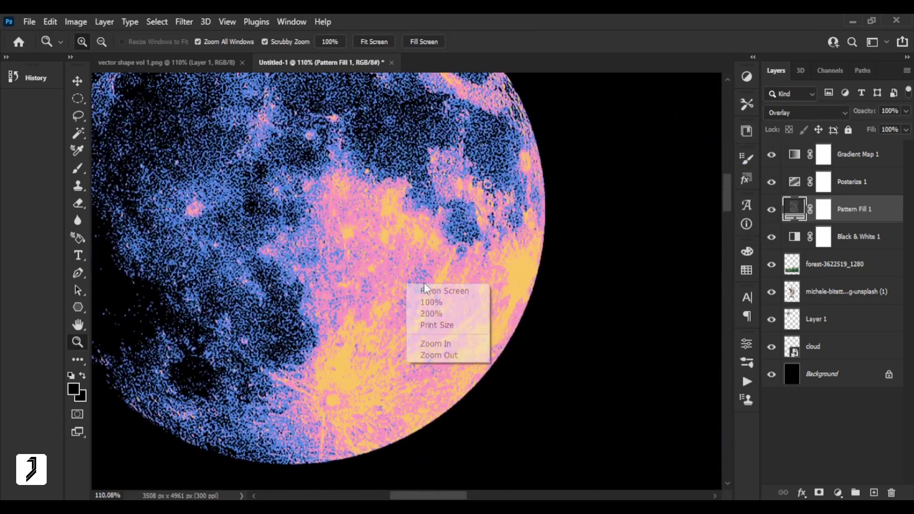
click(397, 262)
drag(452, 310, 381, 312)
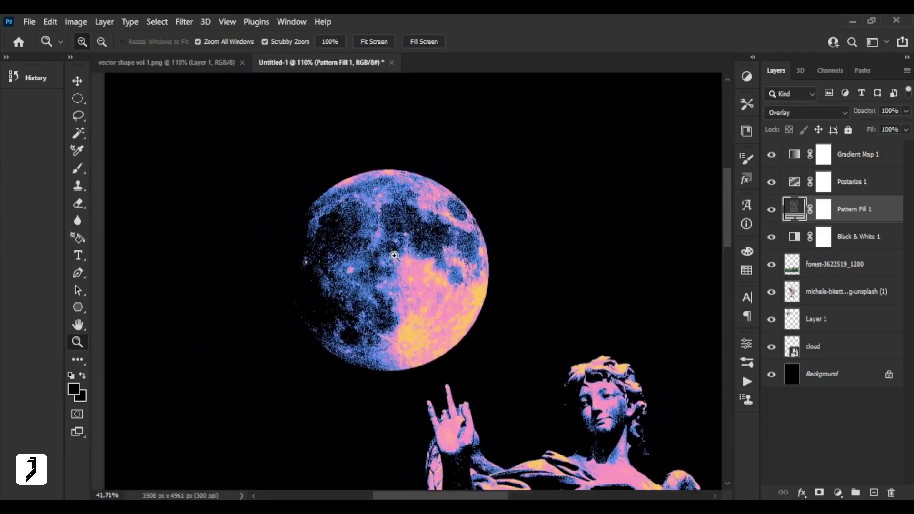
drag(494, 361, 421, 176)
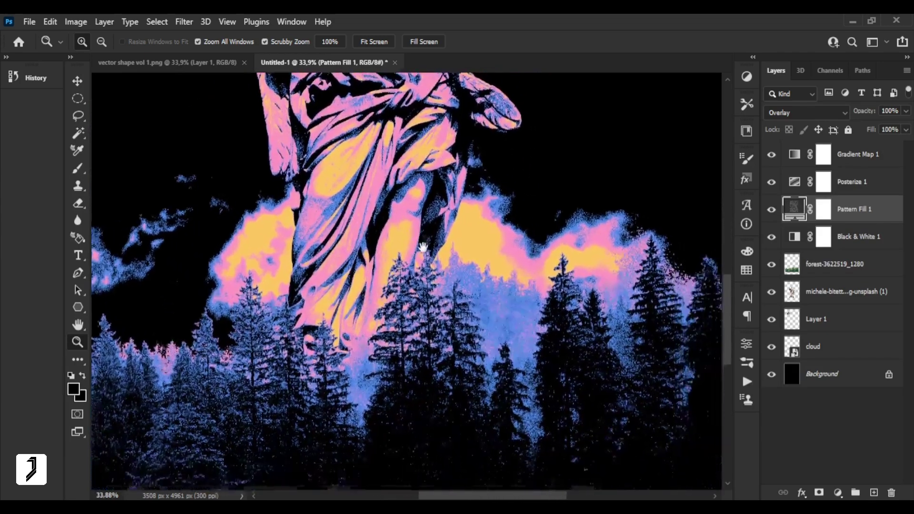
right_click(419, 239)
click(442, 256)
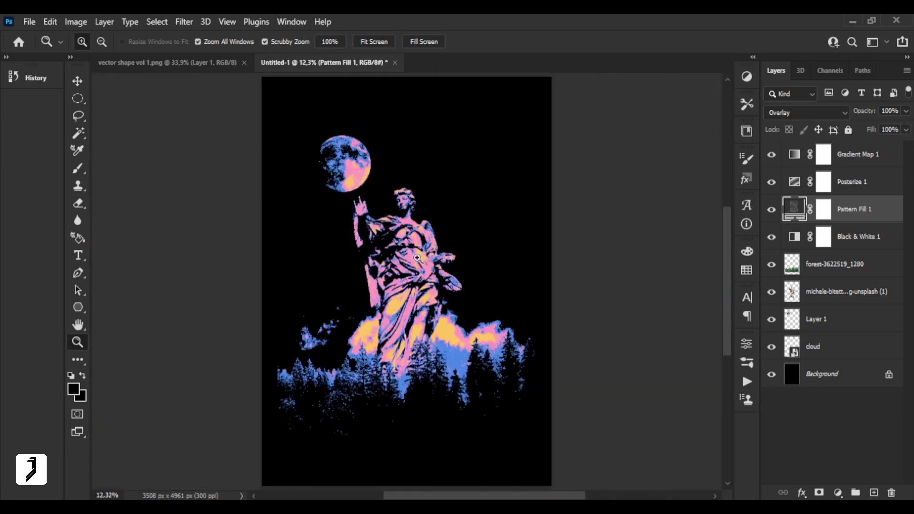
drag(437, 266, 464, 295)
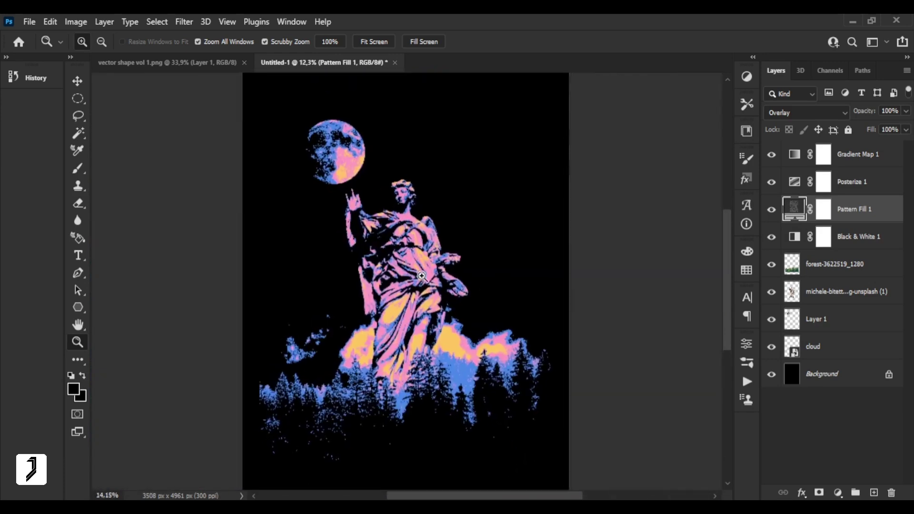
- Place TextureGrungs above Background, rotated a quarter turn and stretched to cover the canvas
click(844, 375)
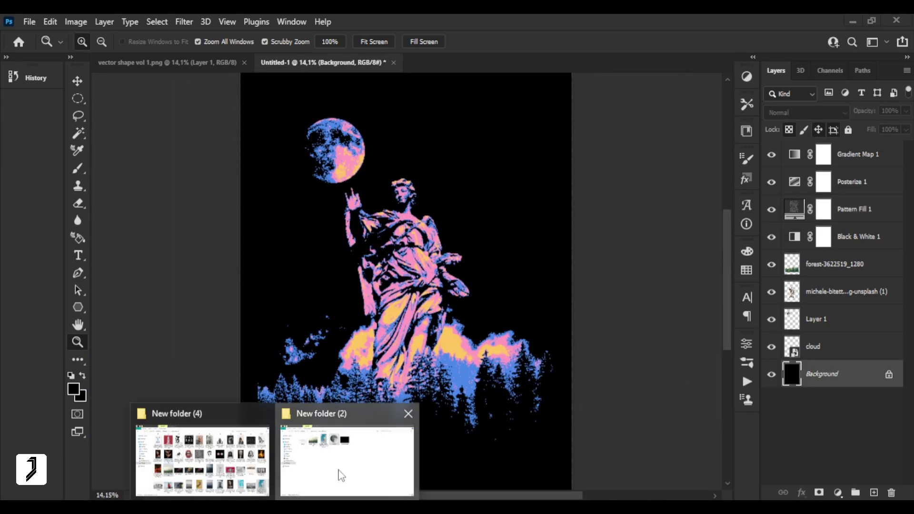
click(341, 475)
mouse_move(441, 112)
mouse_down()
mouse_move(343, 505)
mouse_move(388, 333)
mouse_up()
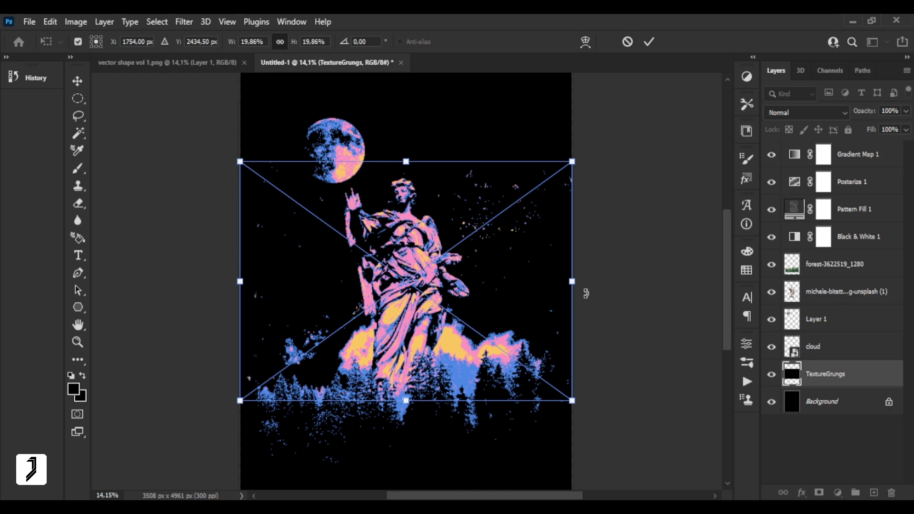
drag(586, 294, 403, 161)
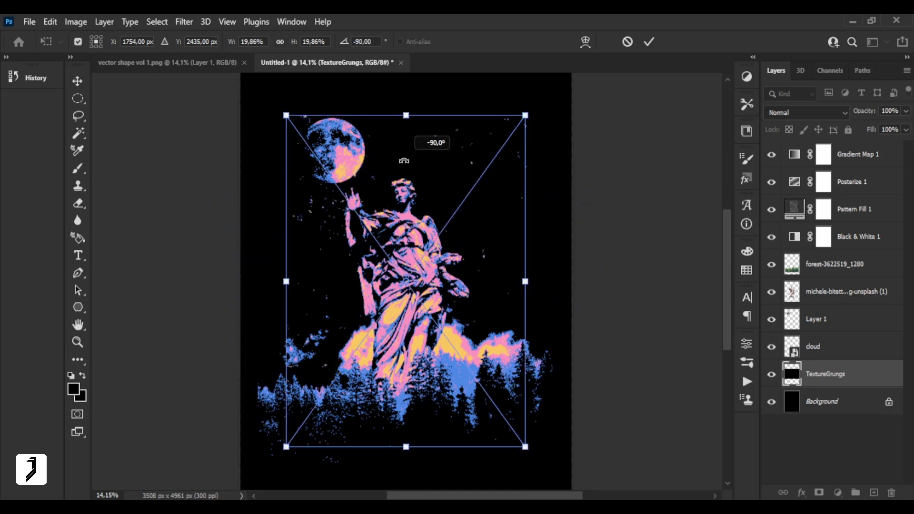
drag(524, 282, 553, 281)
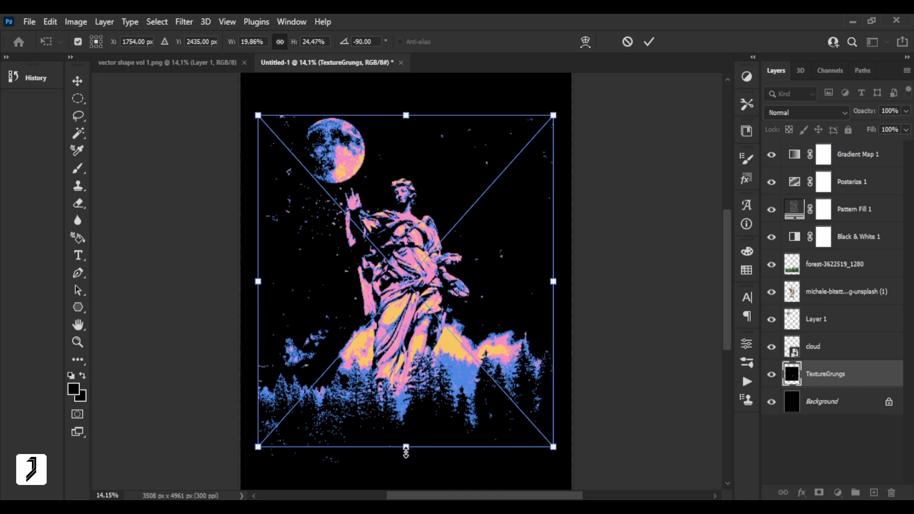
drag(405, 448, 405, 459)
drag(438, 235, 438, 233)
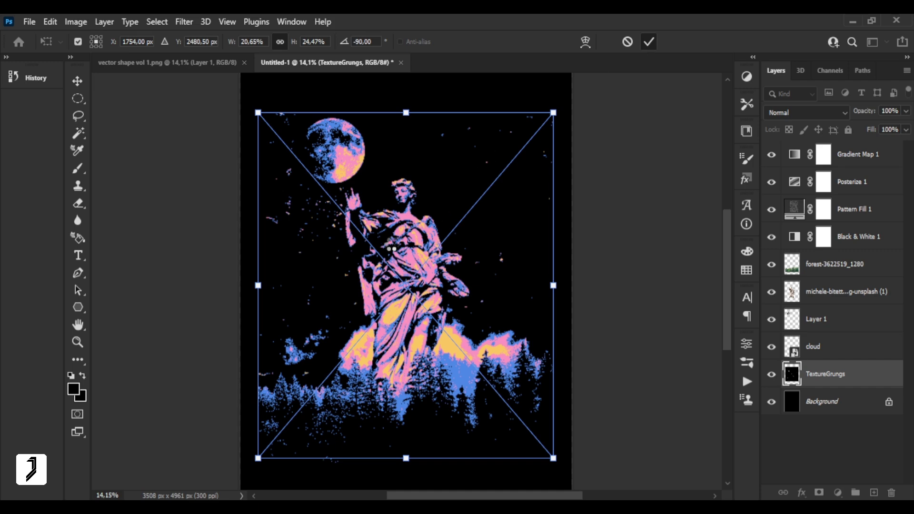
key(Return)
- Re-rotate the TextureGrungs layer to 90° and inspect the specks up close
key(z)
drag(342, 208, 367, 232)
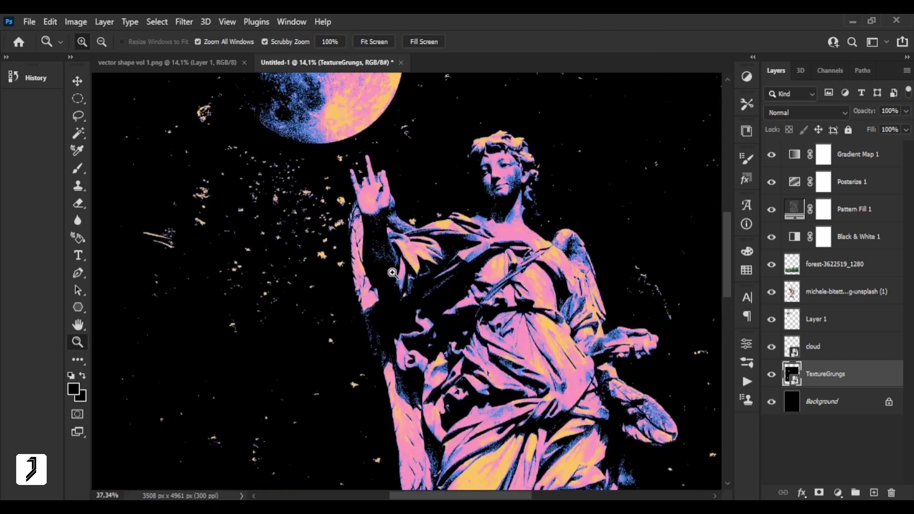
right_click(367, 232)
click(412, 243)
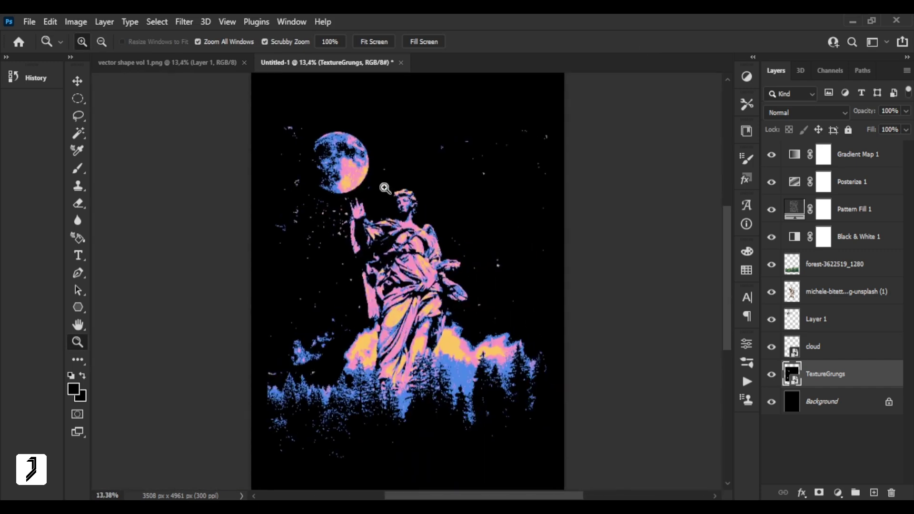
key(v)
mouse_move(559, 116)
mouse_down()
mouse_move(320, 379)
mouse_move(337, 376)
mouse_up()
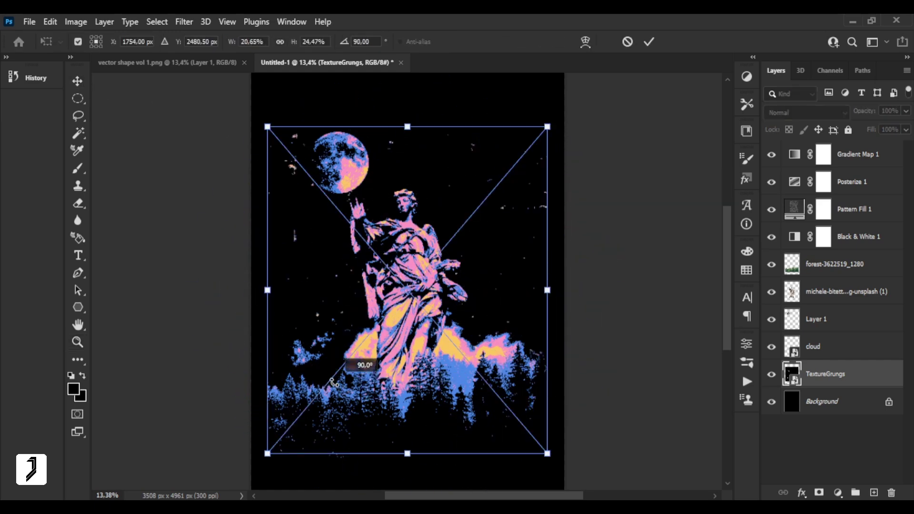
click(649, 42)
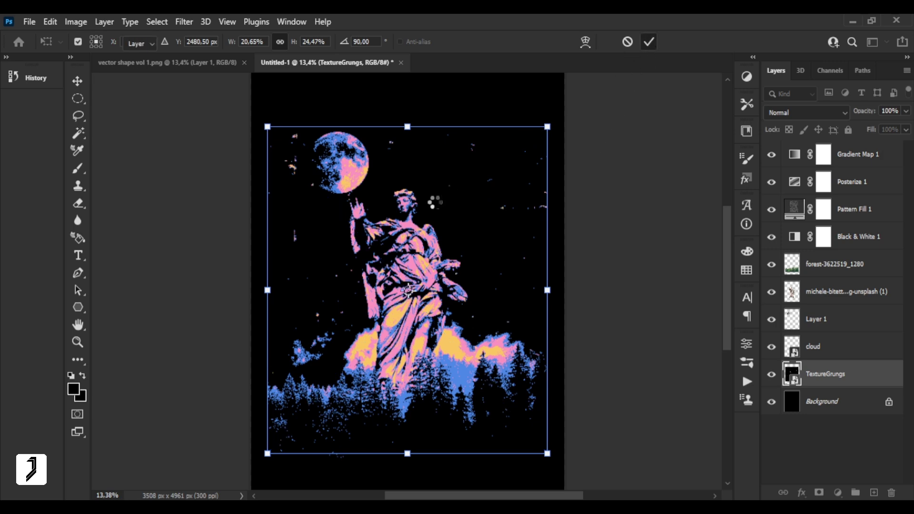
key(z)
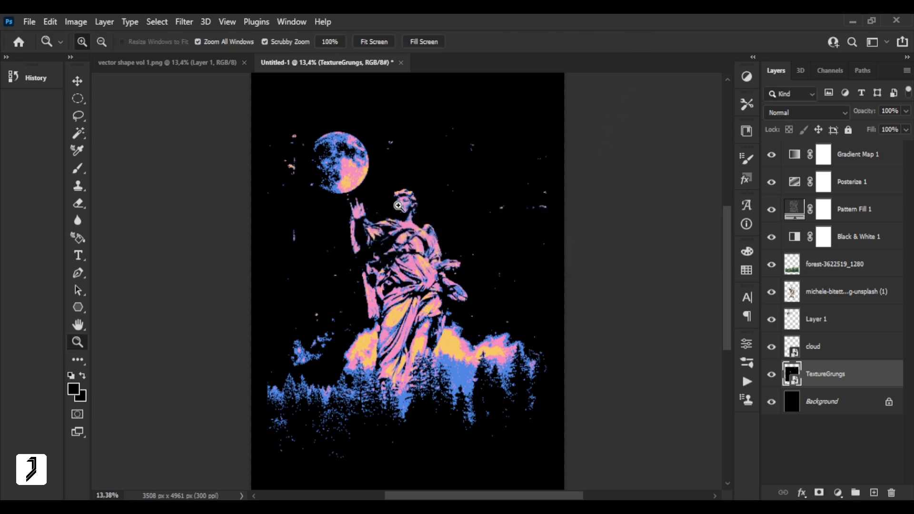
key(v)
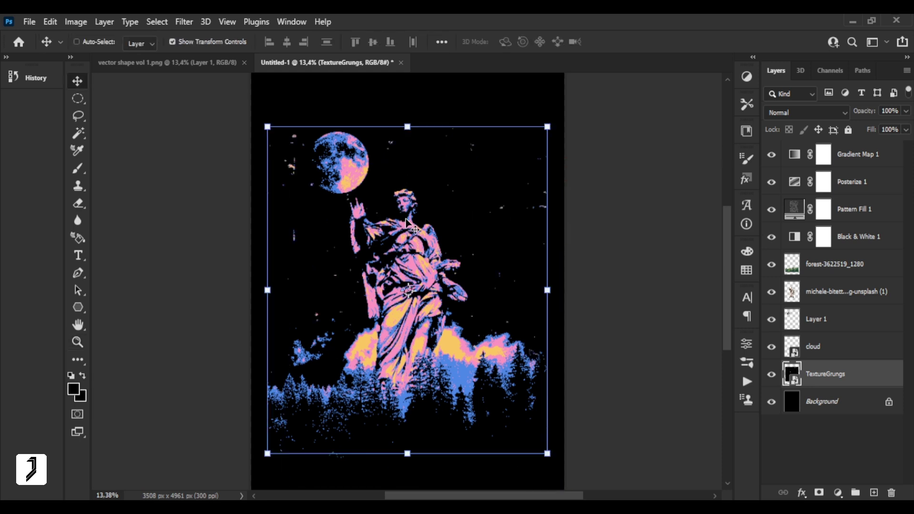
key(z)
key(v)
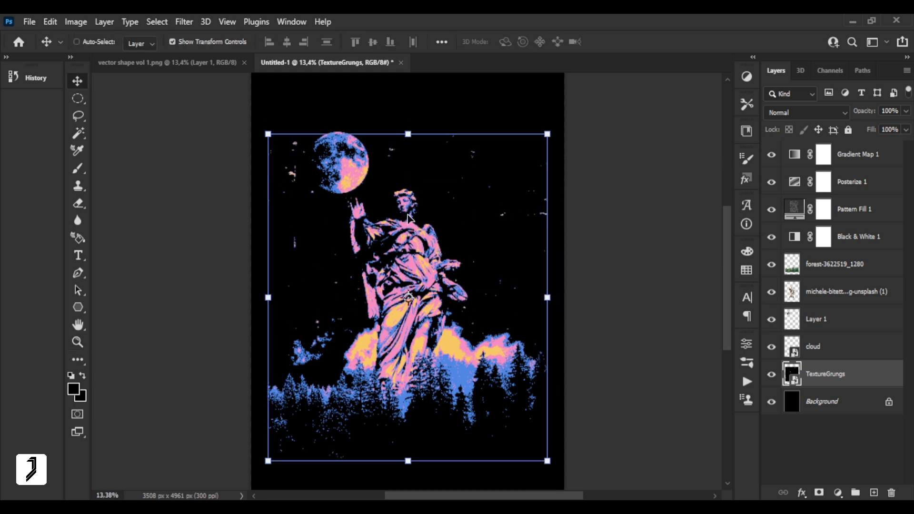
key(z)
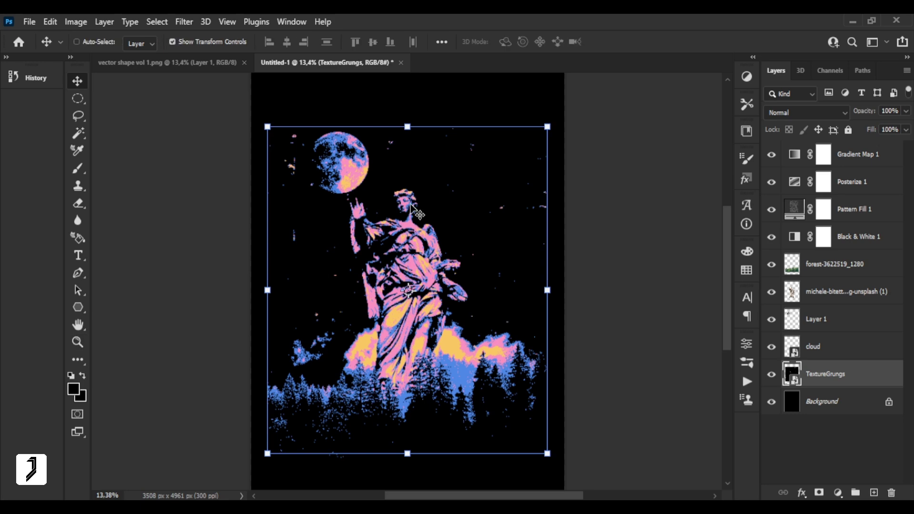
click(409, 205)
- Group Gradient Map 1, Posterize 1, Pattern Fill 1 and Black & White 1 into Group 1
right_click(417, 187)
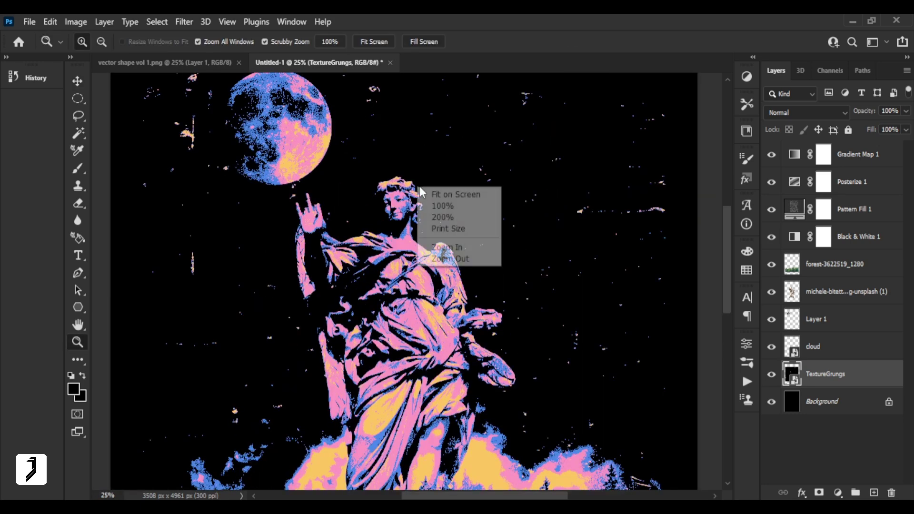
click(427, 195)
mouse_move(423, 278)
mouse_down()
mouse_move(475, 306)
mouse_move(445, 191)
mouse_up()
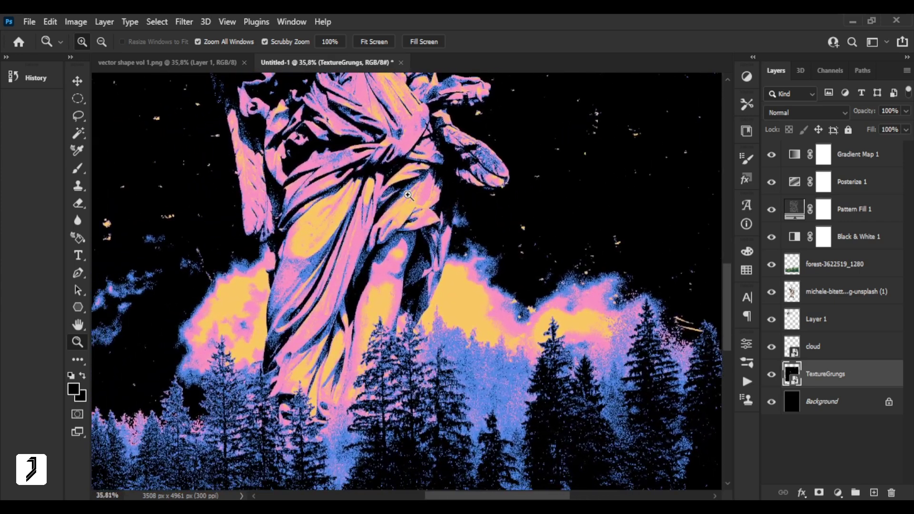
right_click(408, 195)
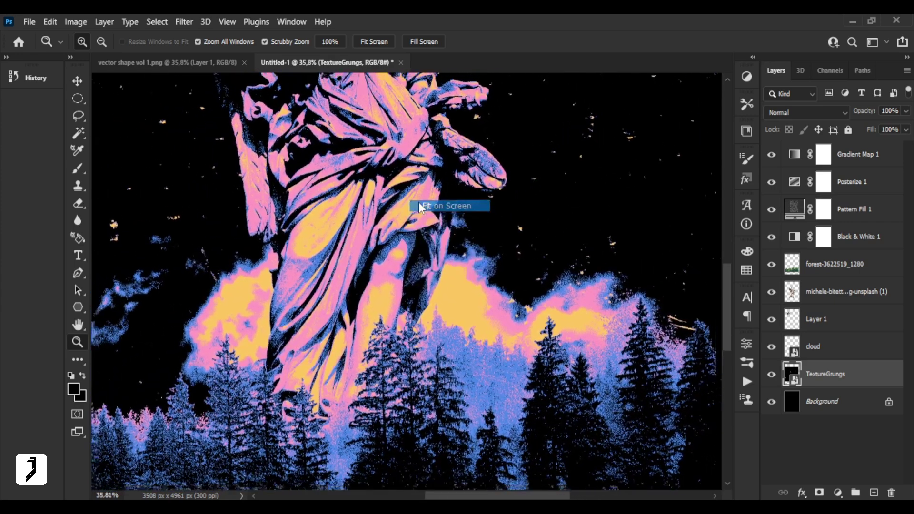
click(418, 201)
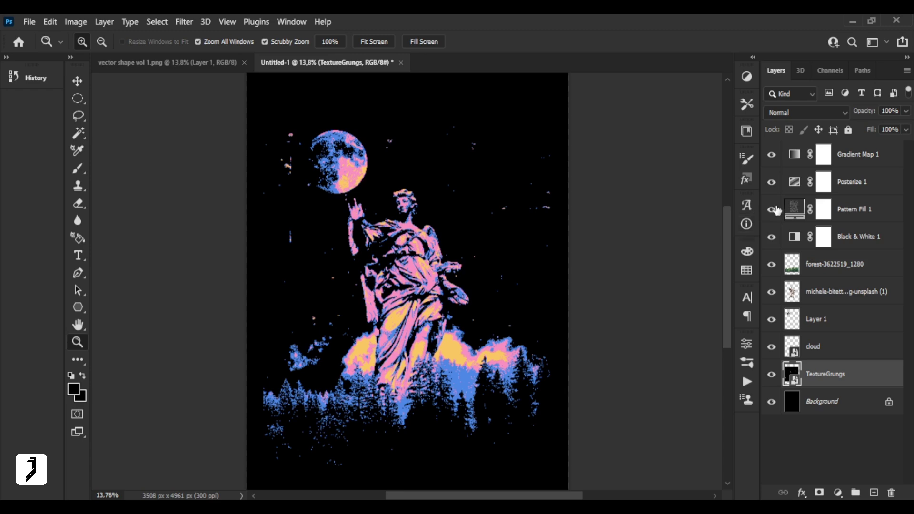
shift+click(858, 243)
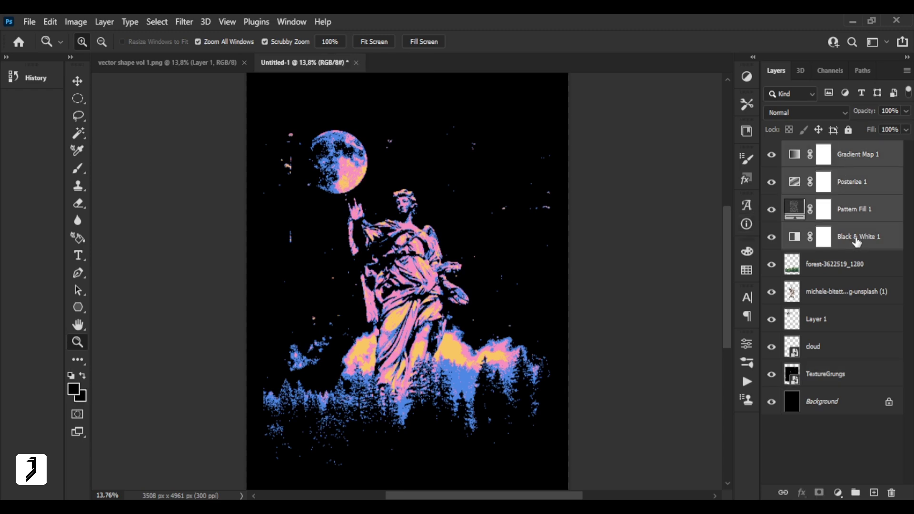
key(ctrl+g)
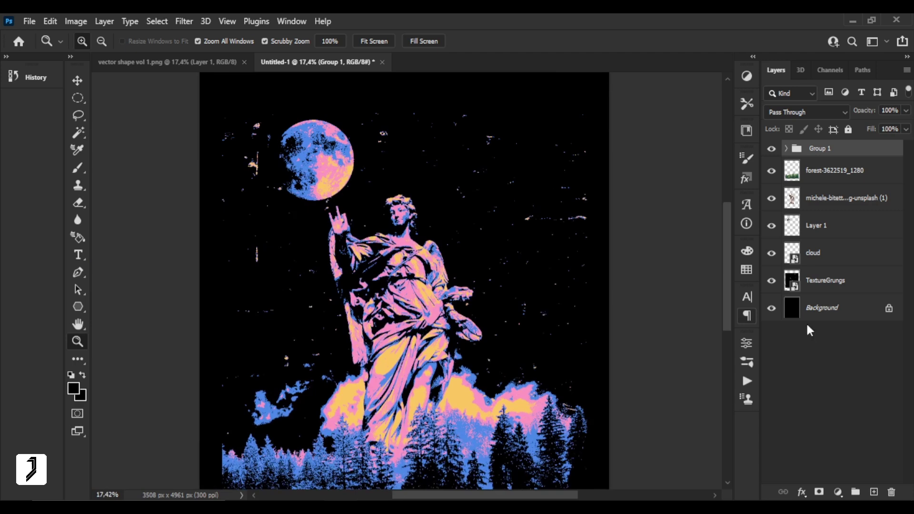
- Set the ETRNL title text in the Brumery Demo font
click(825, 280)
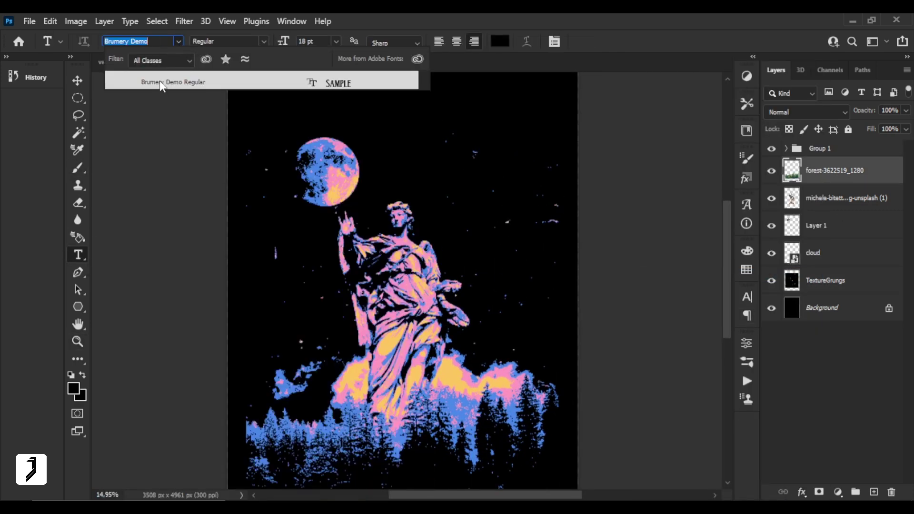
key(Return)
click(390, 174)
text(ETRNL)
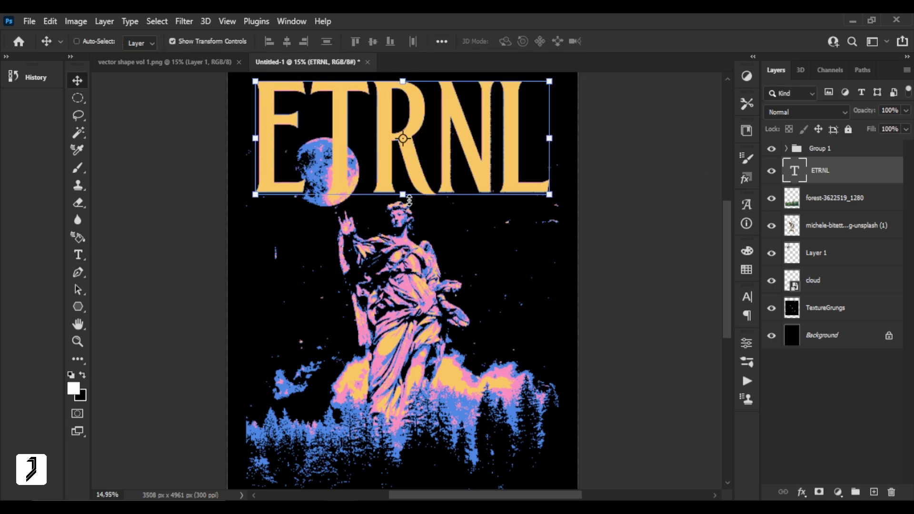
text(z)
click(443, 251)
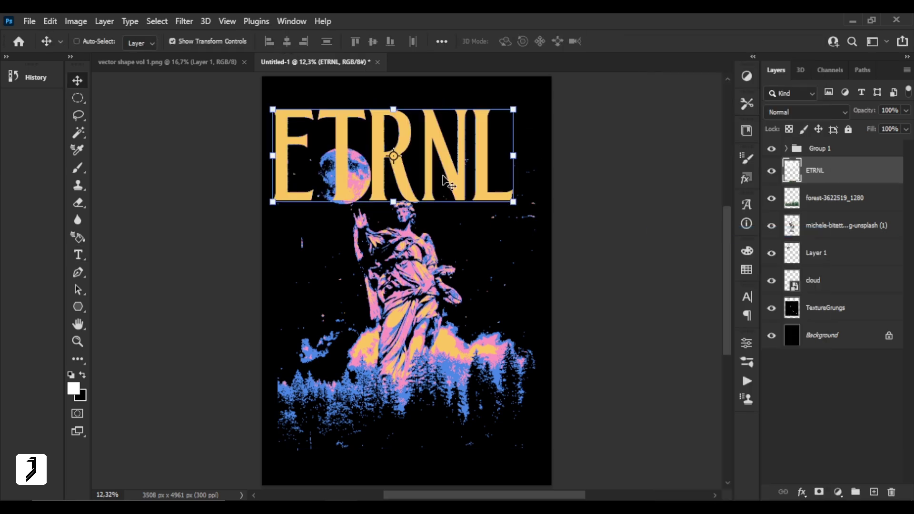
- Enlarge the ETRNL title across the top of the poster
click(815, 281)
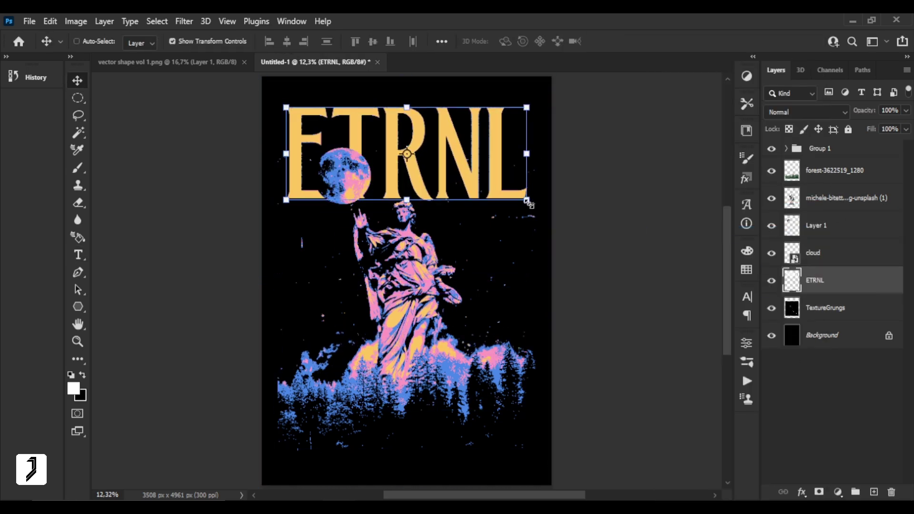
key(ctrl+t)
drag(528, 199, 535, 236)
key(Return)
right_click(394, 238)
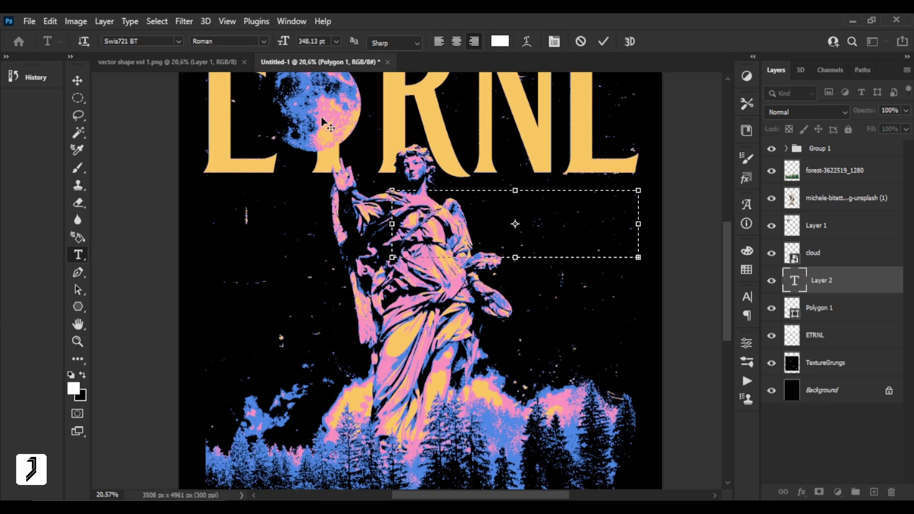
- Set the paragraph text to 16 pt, widen its box, and rasterize it
drag(285, 44, 257, 44)
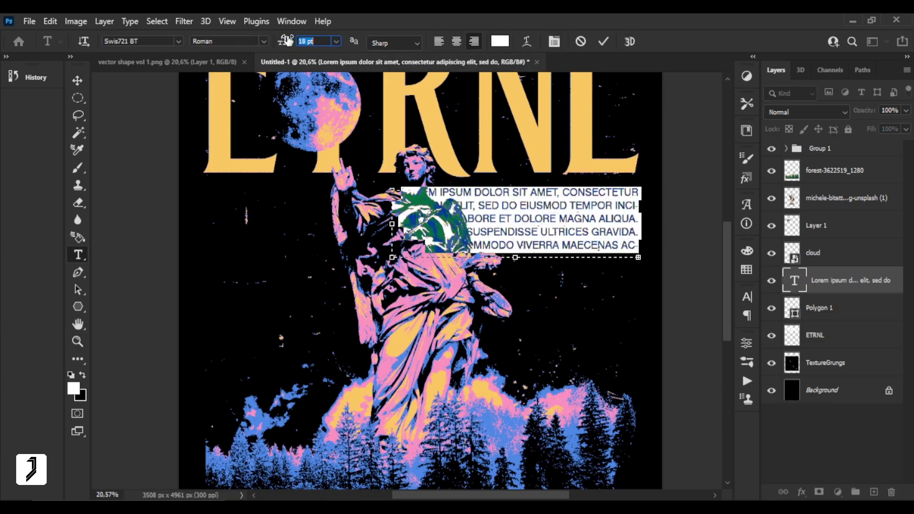
drag(515, 261, 515, 279)
drag(393, 223, 338, 232)
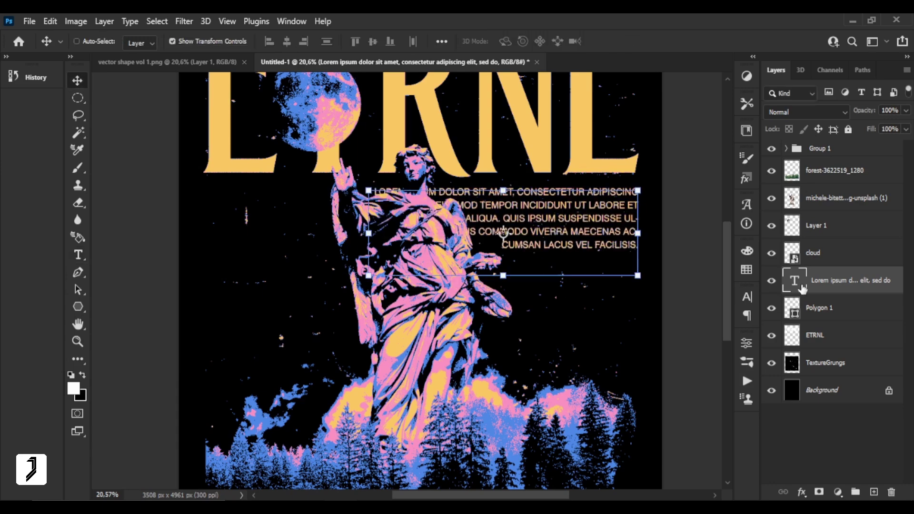
right_click(790, 281)
click(704, 231)
click(550, 261)
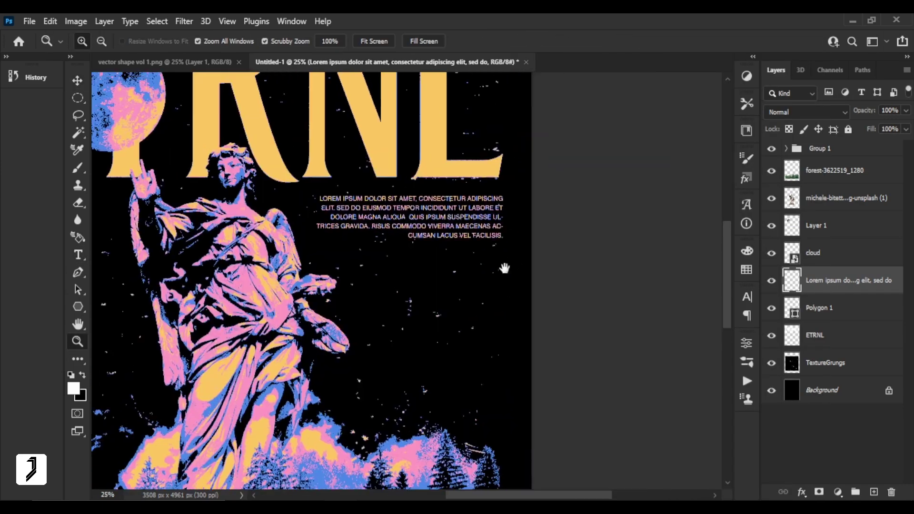
- Add a 00:00 text line below the paragraph and shift it right
key(t)
click(142, 41)
click(309, 272)
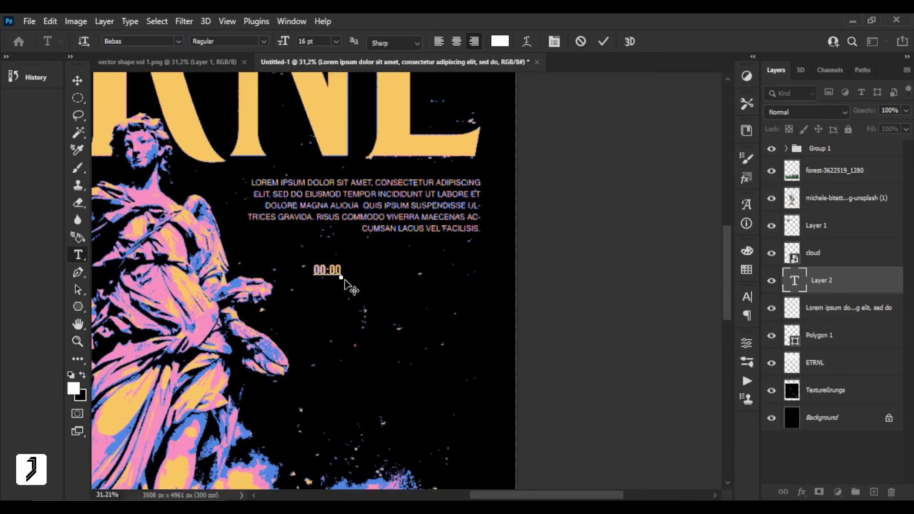
drag(289, 321, 424, 306)
key(ctrl+0)
- Copy a star icon from vector shape vol 1.png and paste it into the poster
key(ctrl+Tab)
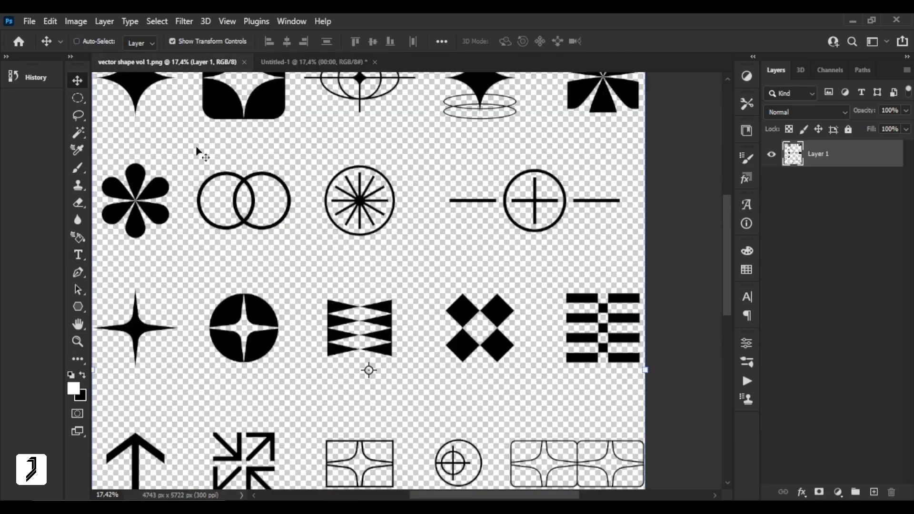
alt+click(229, 152)
key(v)
key(ctrl+t)
key(Return)
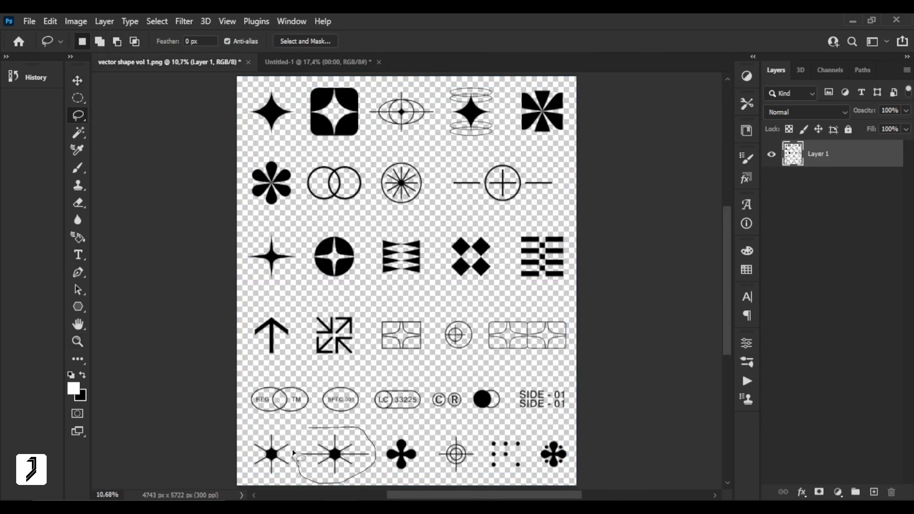
key(ctrl+c)
key(ctrl+Tab)
key(ctrl+v)
- Scale and place the star at left below the title
key(ctrl+t)
drag(278, 236, 277, 257)
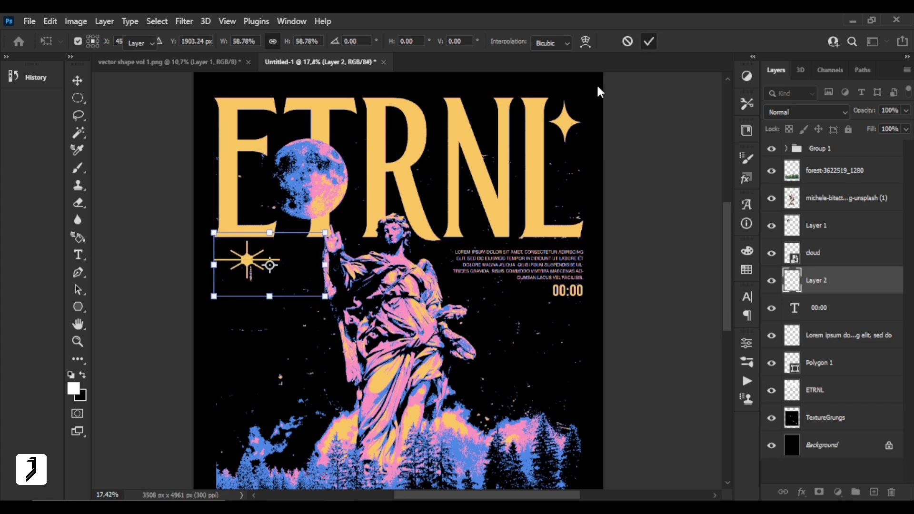
key(Return)
key(z)
click(347, 265)
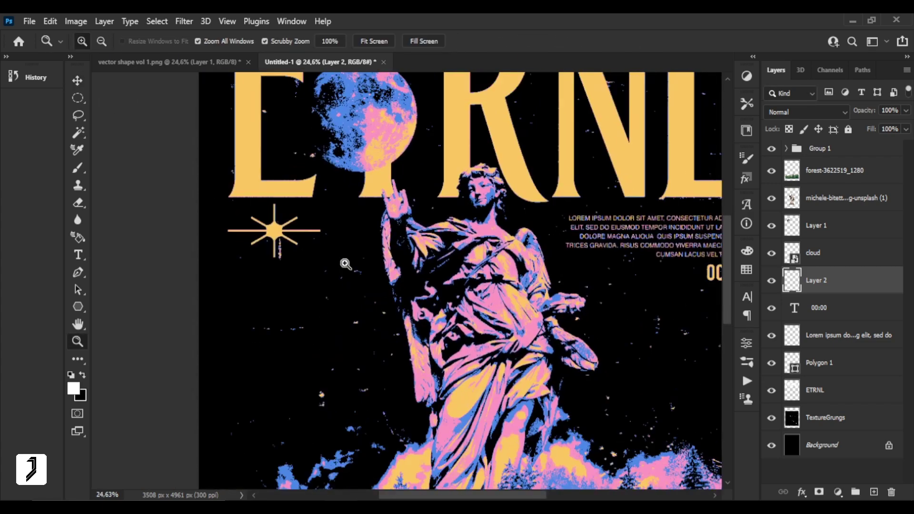
- Place a 00:00 copy under the star and add the JKS/PRJCT text
key(v)
drag(714, 272, 249, 272)
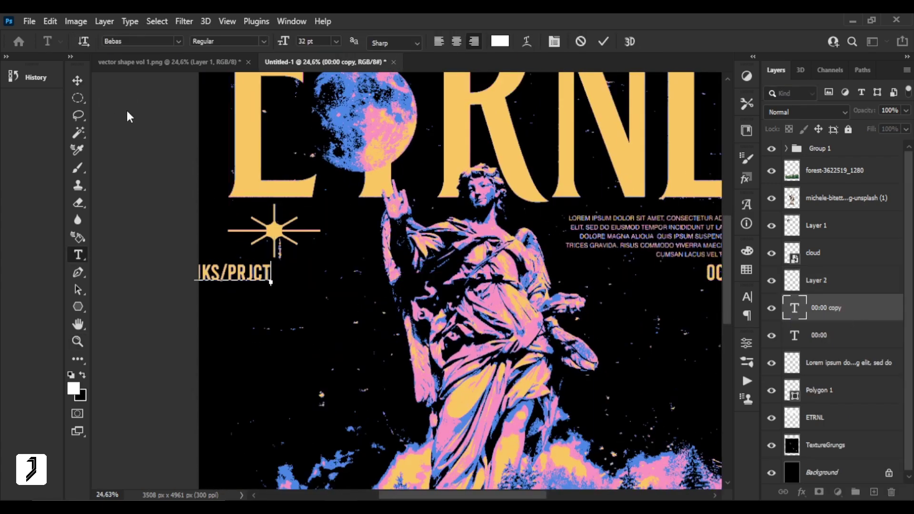
key(ctrl+Return)
key(z)
alt+click(323, 236)
- Group all artwork layers down to TextureGrunge and place the grunge texture file above
key(alt+period)
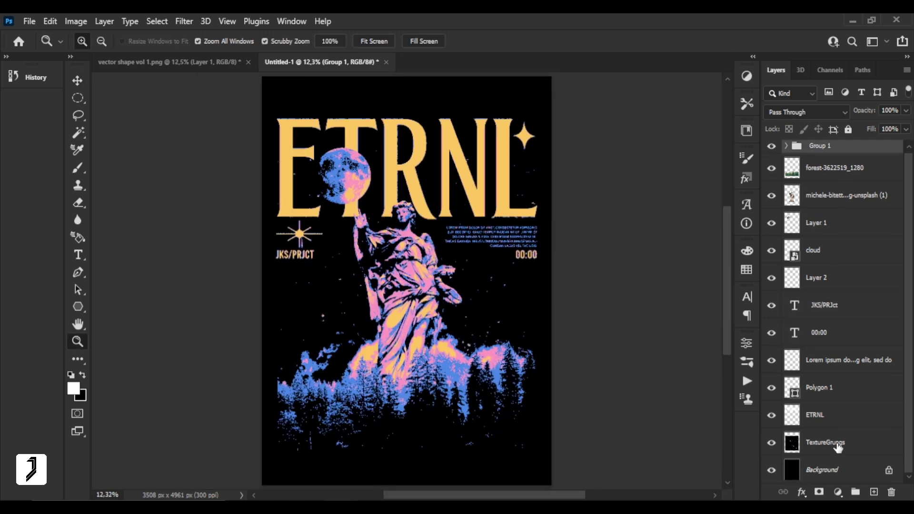
shift+click(838, 448)
key(ctrl+g)
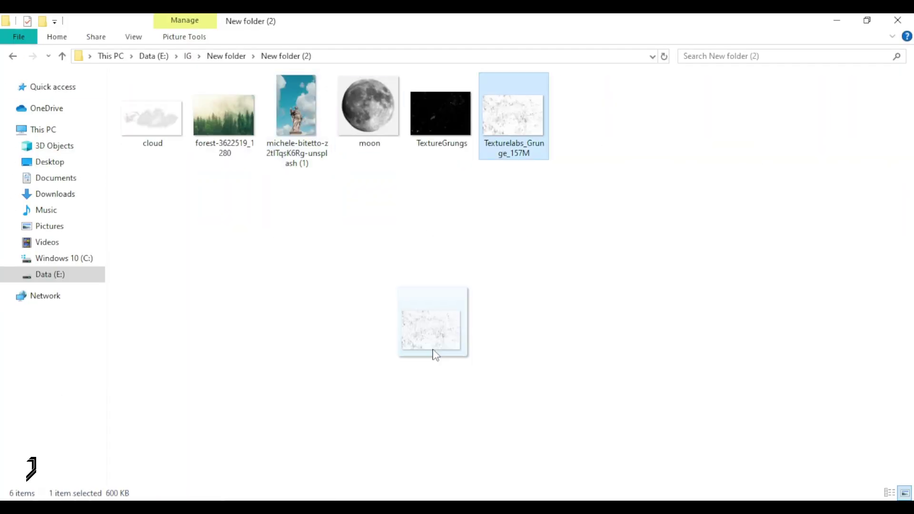
drag(513, 116, 406, 281)
key(Return)
right_click(810, 154)
- Brighten the grunge with Levels white 135, paste it into Group 2's mask, then hide it
click(76, 21)
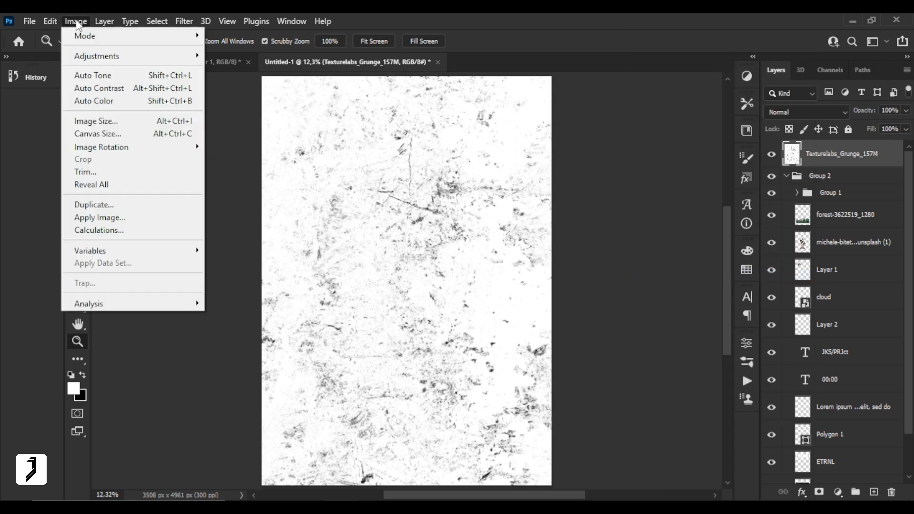
key(ctrl+l)
drag(755, 272, 735, 272)
key(Return)
key(z)
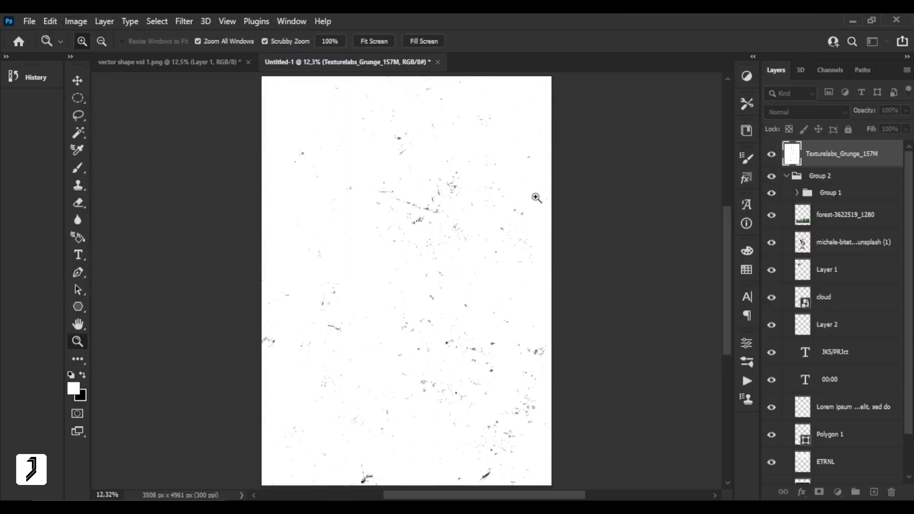
key(ctrl+a)
click(787, 174)
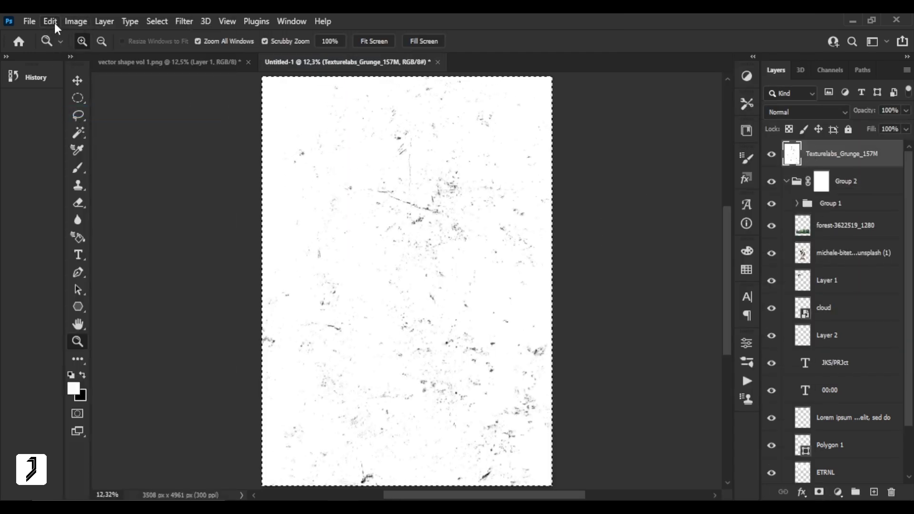
click(822, 186)
key(ctrl+v)
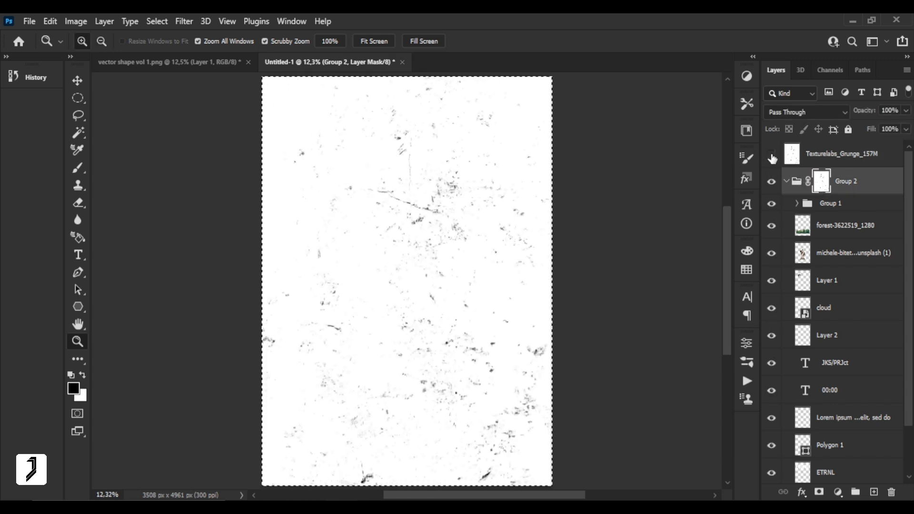
click(772, 156)
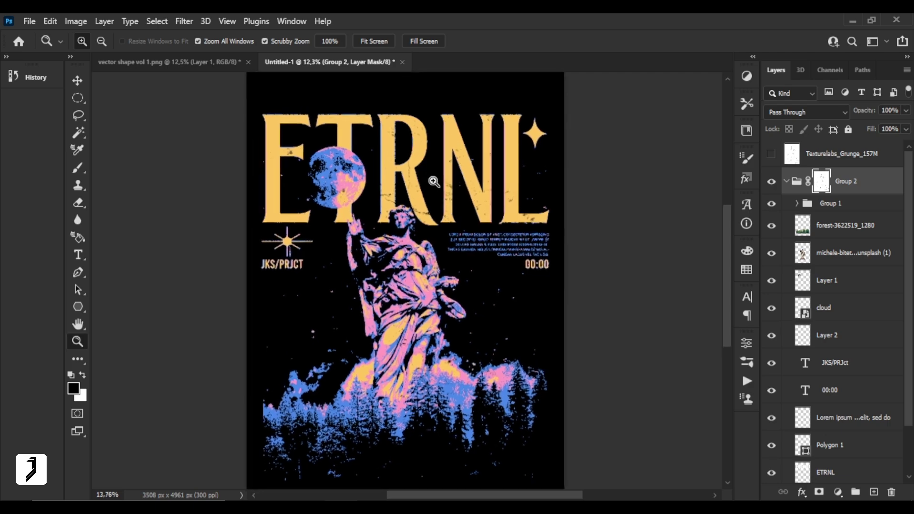
drag(423, 164, 471, 225)
mouse_move(411, 213)
mouse_down()
mouse_move(445, 255)
mouse_move(401, 234)
mouse_move(432, 176)
mouse_move(379, 234)
mouse_move(373, 274)
mouse_move(382, 228)
mouse_move(451, 294)
mouse_move(472, 345)
mouse_up()
mouse_move(245, 262)
mouse_down()
mouse_move(317, 344)
mouse_move(443, 253)
mouse_up()
drag(453, 299, 443, 142)
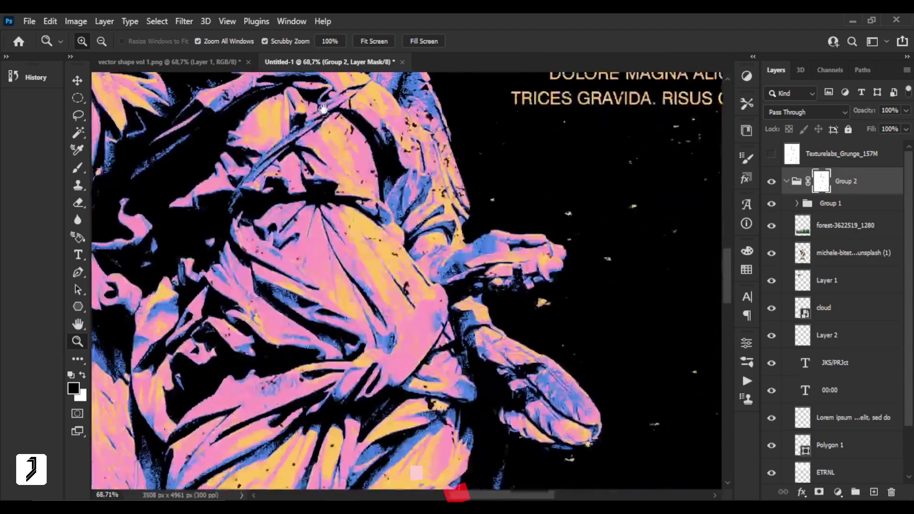
drag(429, 333, 419, 214)
mouse_move(428, 357)
mouse_down()
mouse_move(381, 287)
mouse_move(357, 180)
mouse_move(479, 204)
mouse_move(468, 252)
mouse_up()
drag(386, 283, 428, 219)
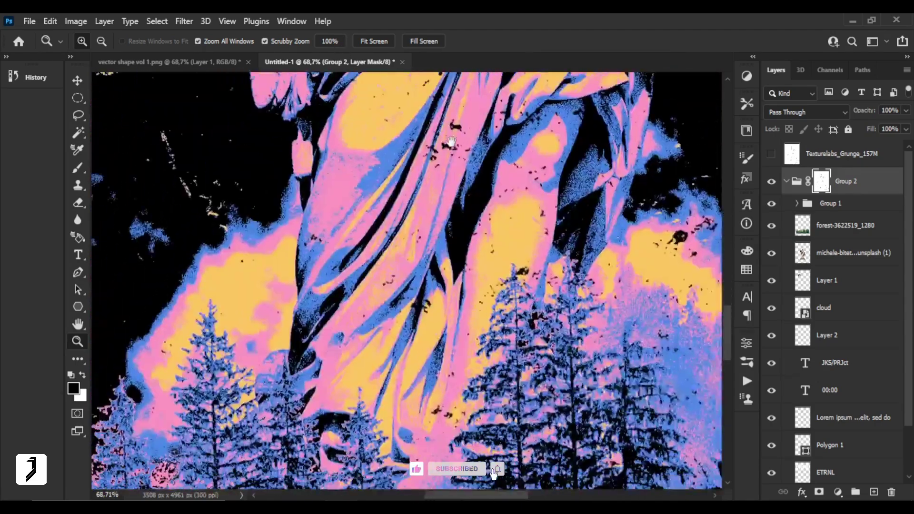
drag(410, 334, 452, 266)
drag(390, 361, 433, 295)
mouse_move(396, 390)
mouse_down()
mouse_move(410, 334)
mouse_move(369, 347)
mouse_move(262, 309)
mouse_up()
drag(390, 309, 333, 286)
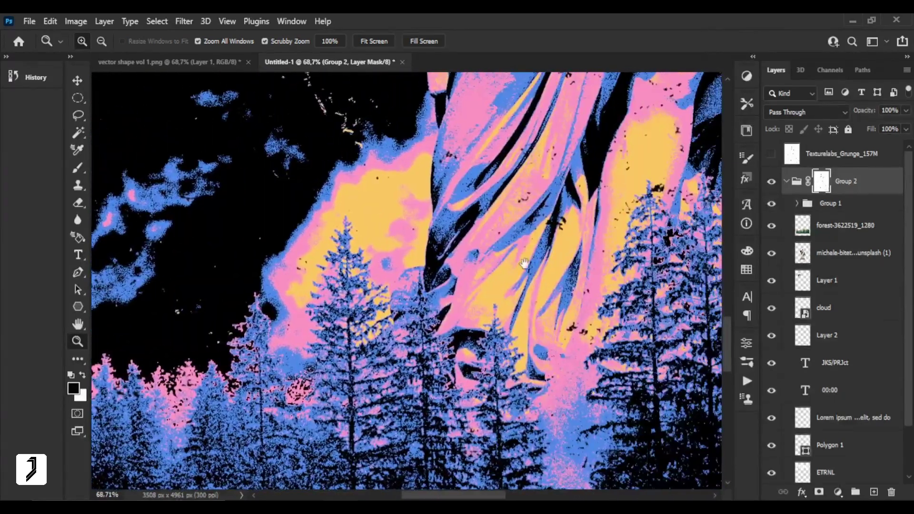
drag(388, 266, 217, 280)
drag(536, 256, 561, 256)
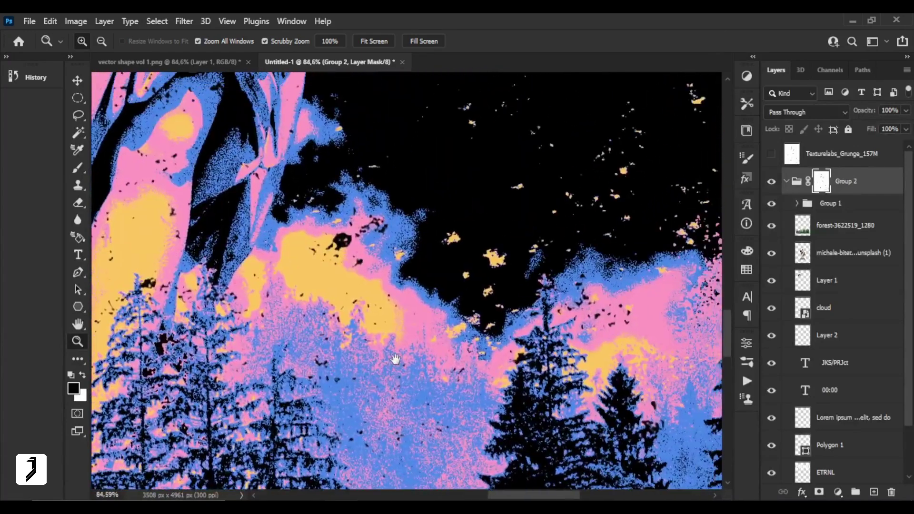
mouse_move(296, 343)
mouse_down()
mouse_move(276, 365)
mouse_move(157, 350)
mouse_up()
drag(199, 200, 309, 333)
drag(309, 286, 363, 367)
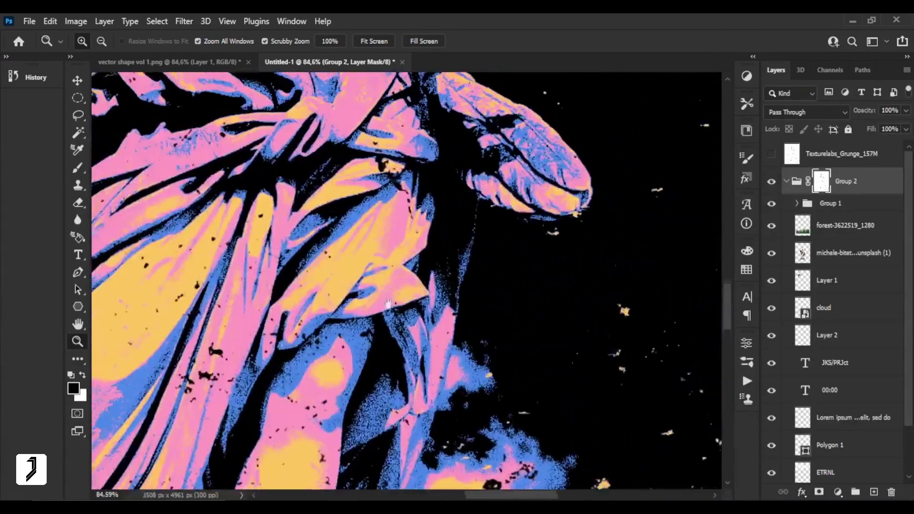
drag(333, 214, 286, 334)
drag(333, 190, 303, 333)
drag(358, 267, 425, 314)
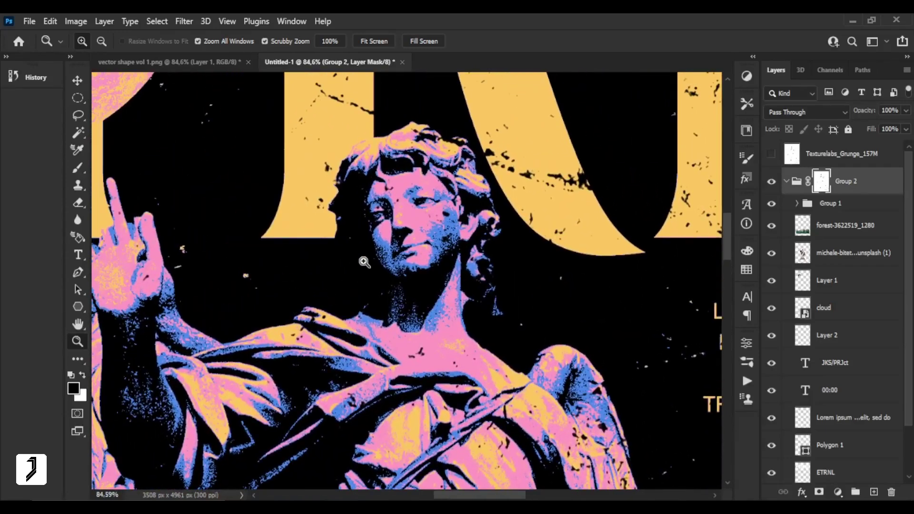
mouse_move(364, 261)
mouse_down()
mouse_move(405, 299)
mouse_move(387, 238)
mouse_up()
click(409, 246)
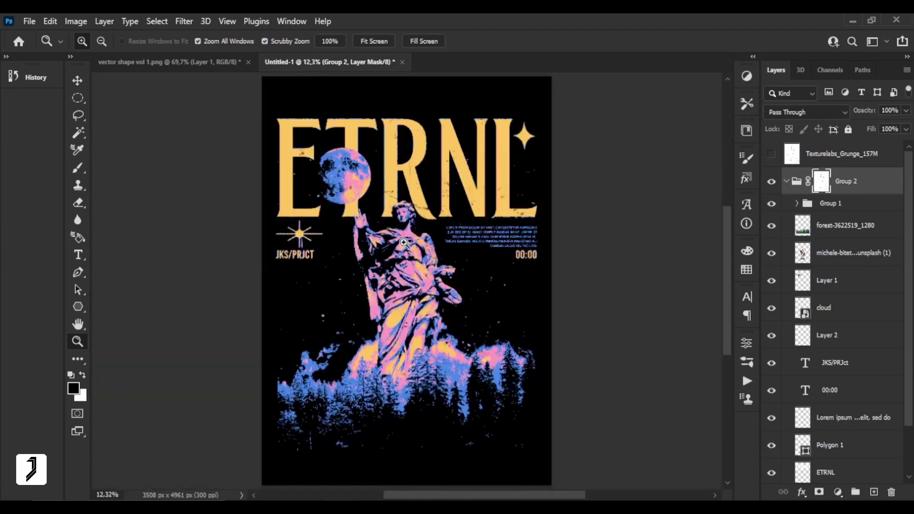